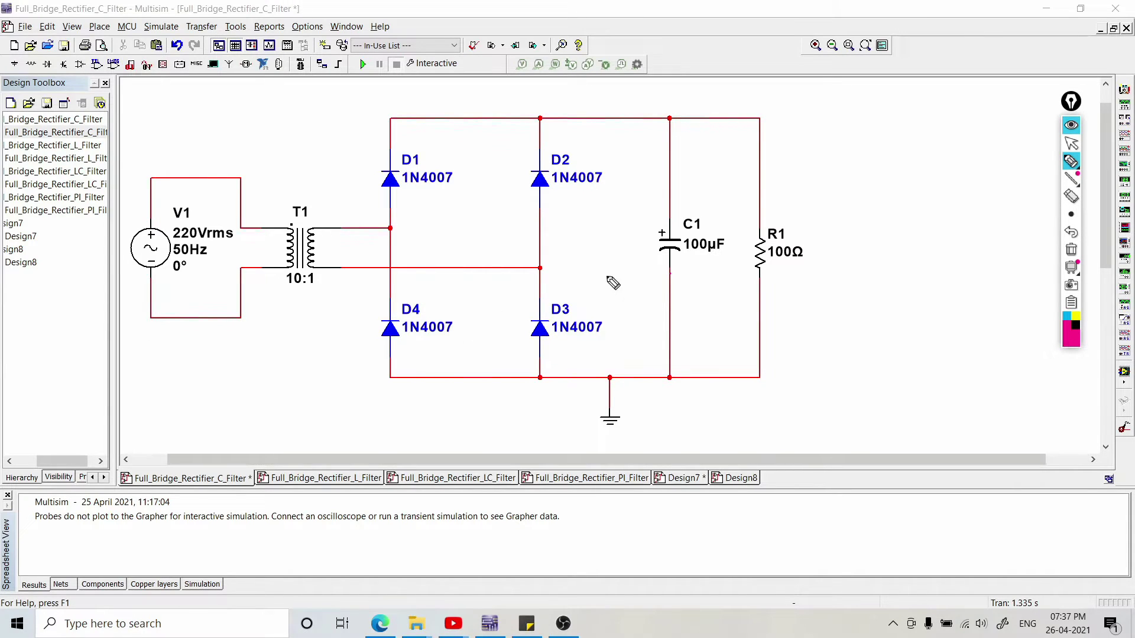
Circle and underline capacitor C1 with the annotation pen and draw an arrow from it to sketched graph axes beside the circuit.
mouse_move(684, 200)
mouse_down()
mouse_move(634, 271)
mouse_move(685, 179)
mouse_up()
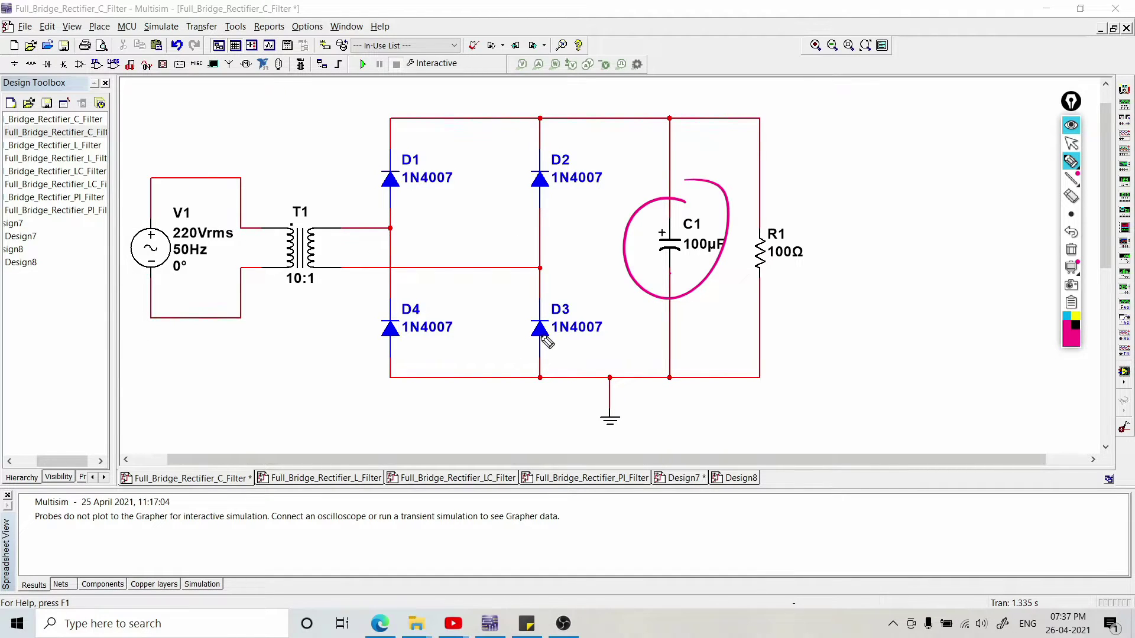
mouse_move(654, 271)
mouse_down()
mouse_move(749, 258)
mouse_move(712, 264)
mouse_up()
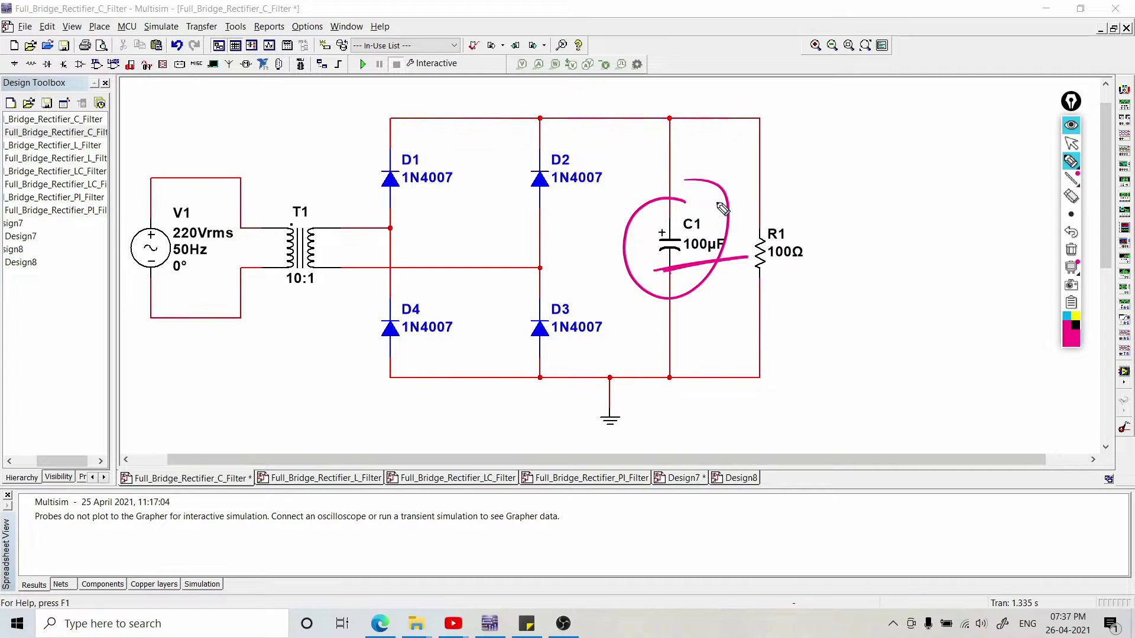
mouse_move(714, 204)
mouse_down()
mouse_move(811, 172)
mouse_move(785, 181)
mouse_up()
drag(830, 131, 830, 216)
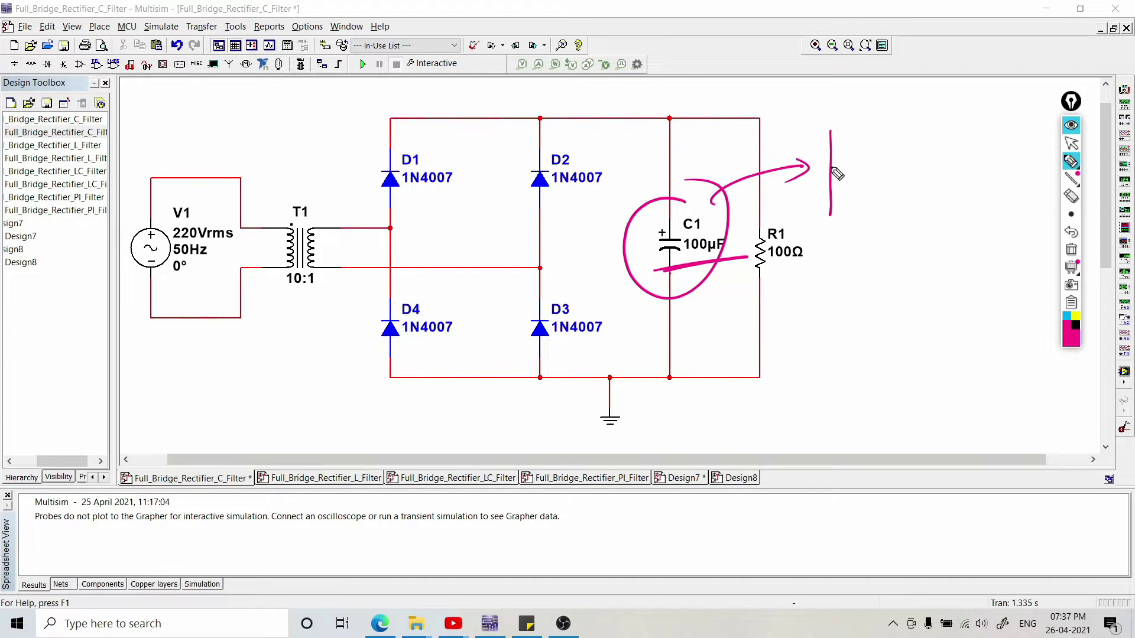
drag(831, 160, 914, 157)
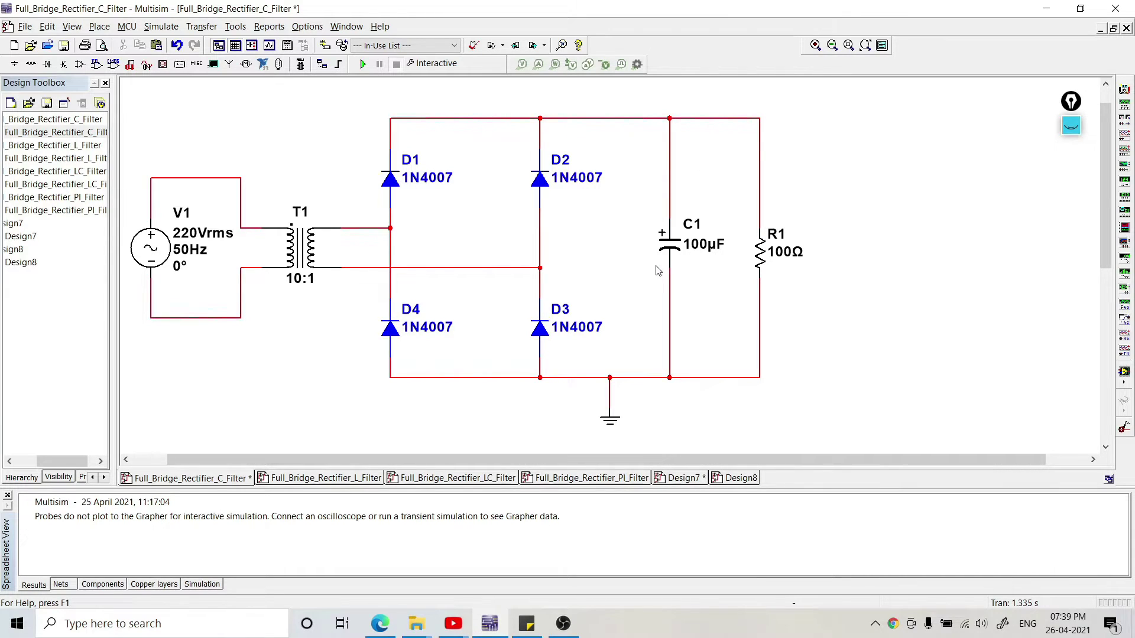
Duplicate the whole bridge rectifier circuit with capacitor filter and place the copy directly below the original.
scroll(657, 271, down, 1)
scroll(657, 270, down, 1)
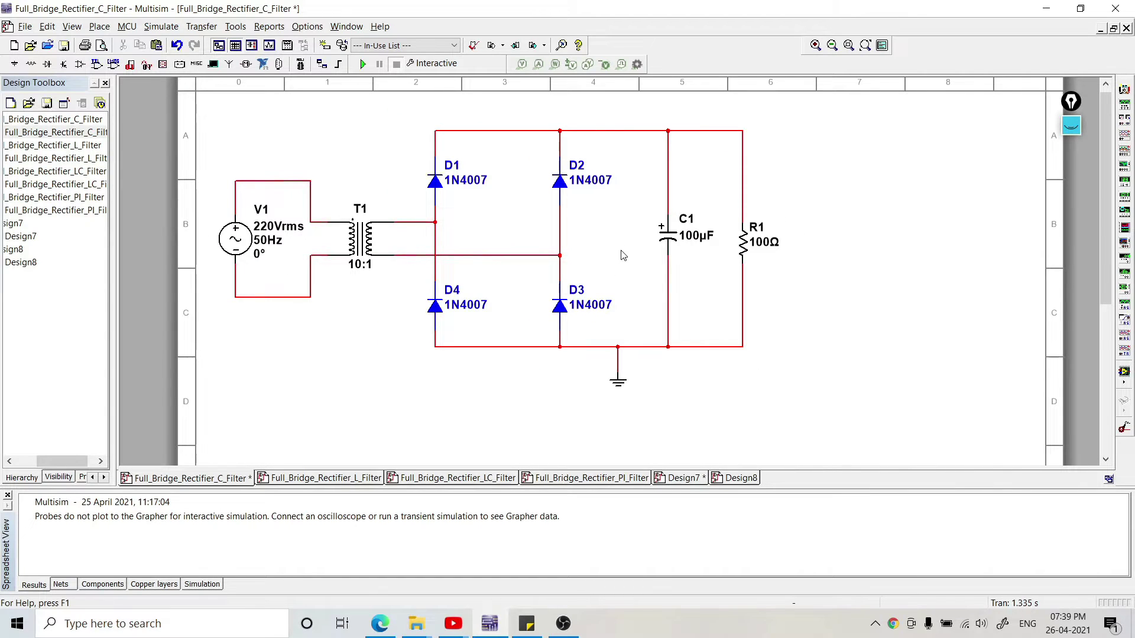
scroll(622, 255, down, 1)
scroll(1104, 232, down, 2)
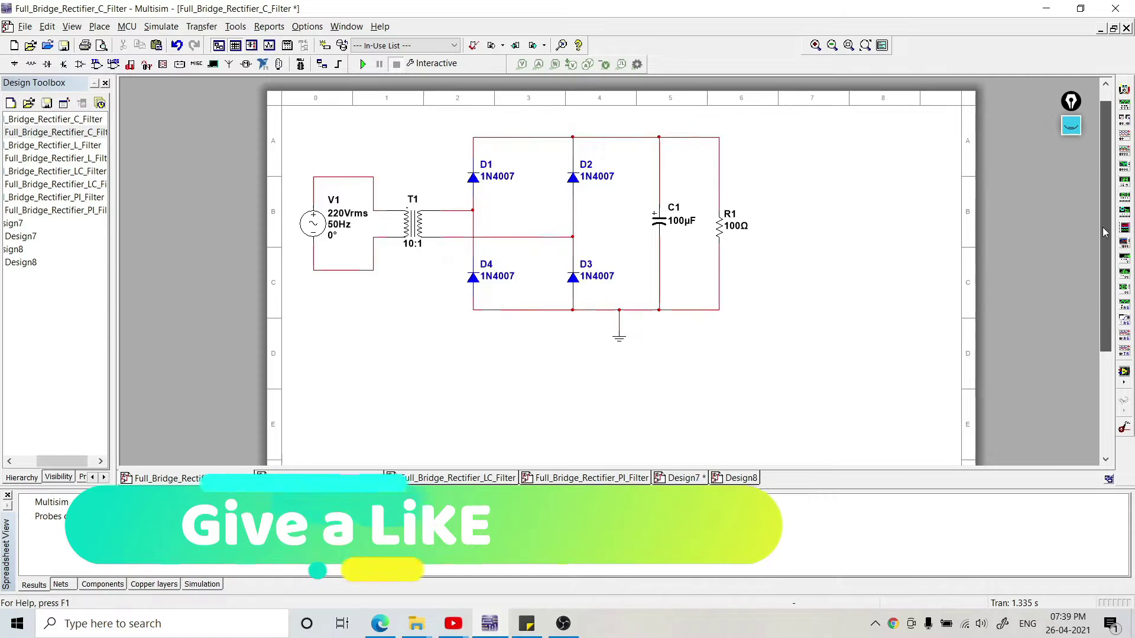
scroll(1104, 231, down, 1)
drag(783, 115, 296, 360)
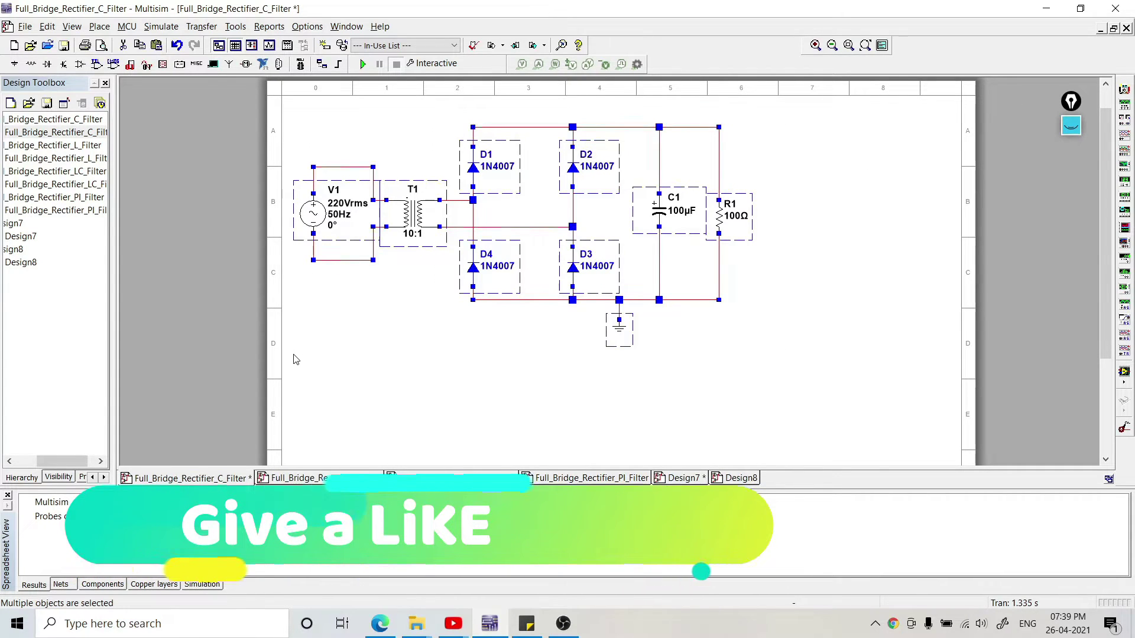
scroll(396, 360, down, 1)
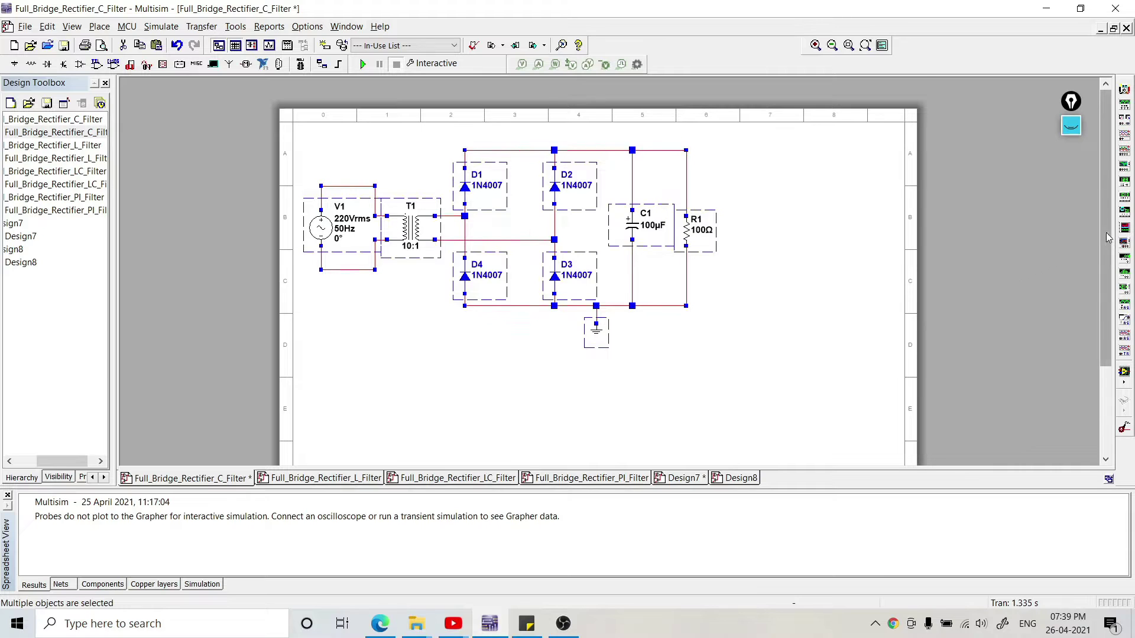
scroll(1108, 238, down, 2)
click(828, 314)
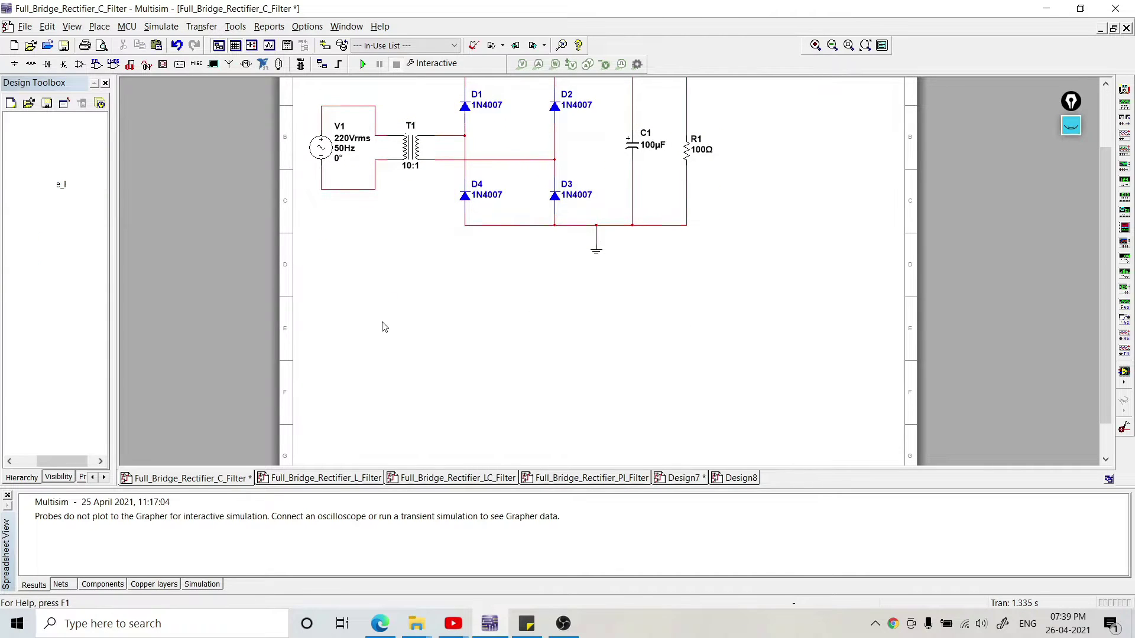
key(ctrl+v)
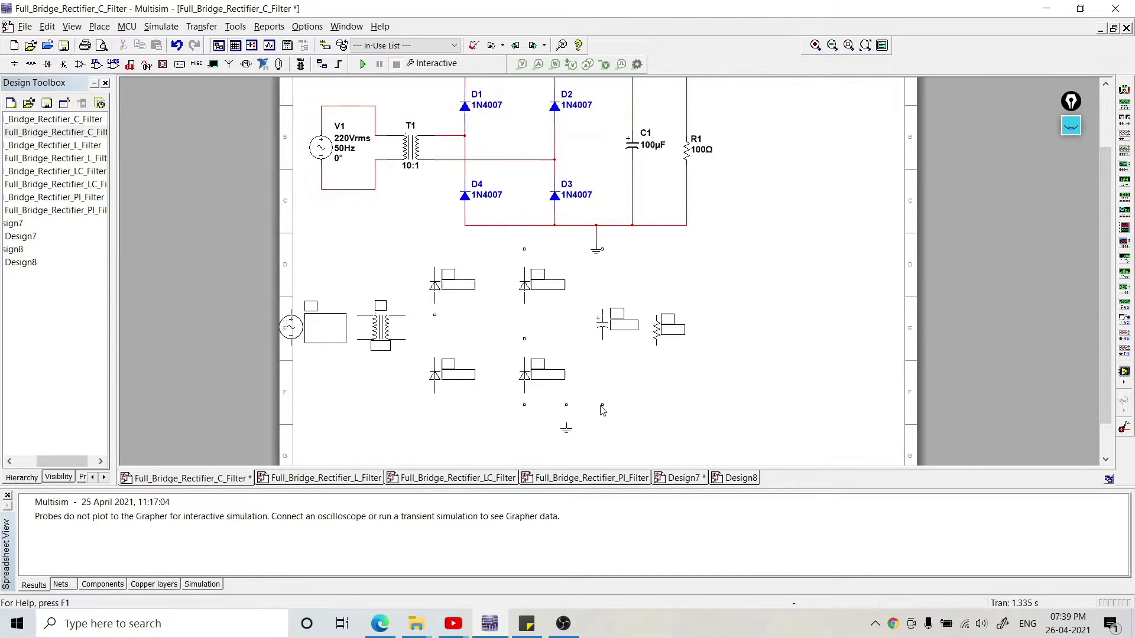
click(632, 418)
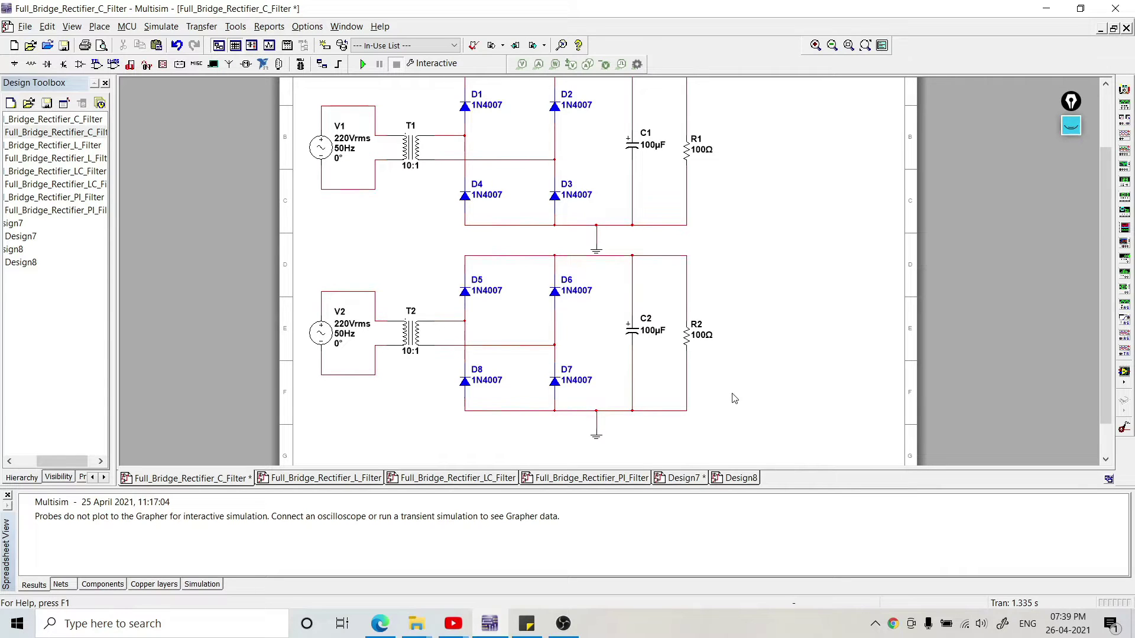
Move the copied circuit further down and bring the original circuit's ground symbol back up close beneath its bottom rail.
drag(1105, 283, 1105, 308)
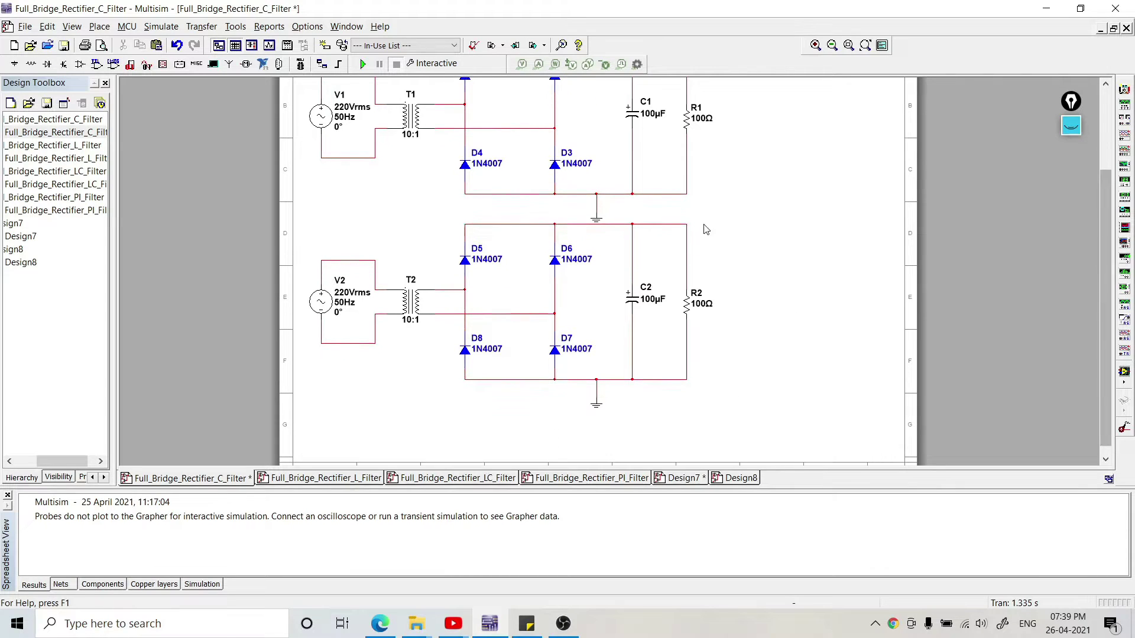
drag(778, 213, 353, 447)
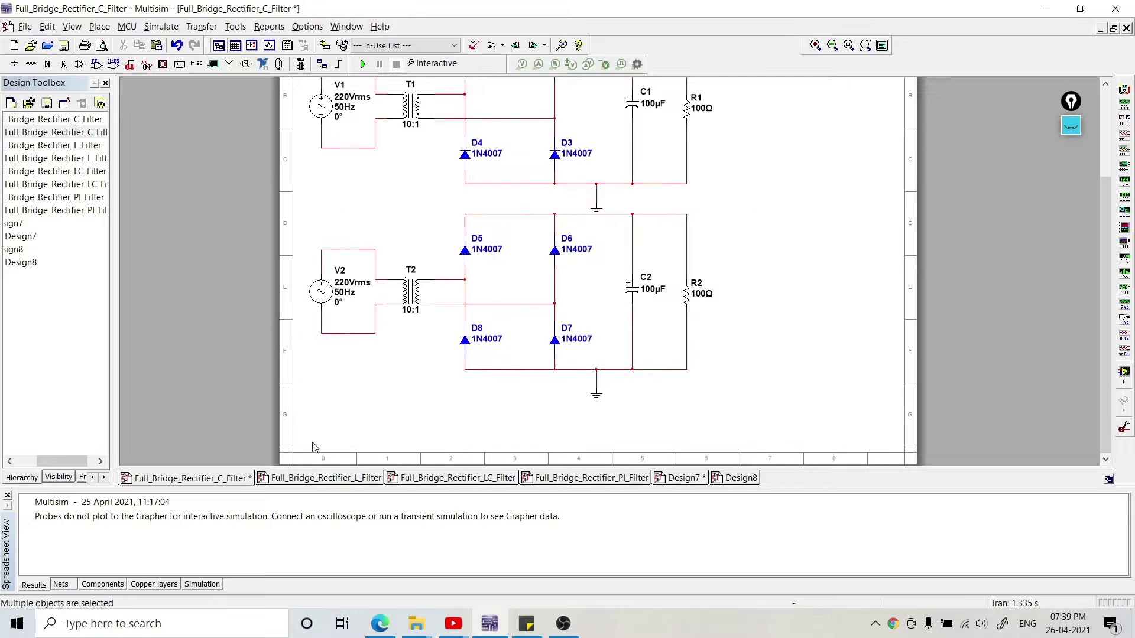
drag(326, 295, 327, 331)
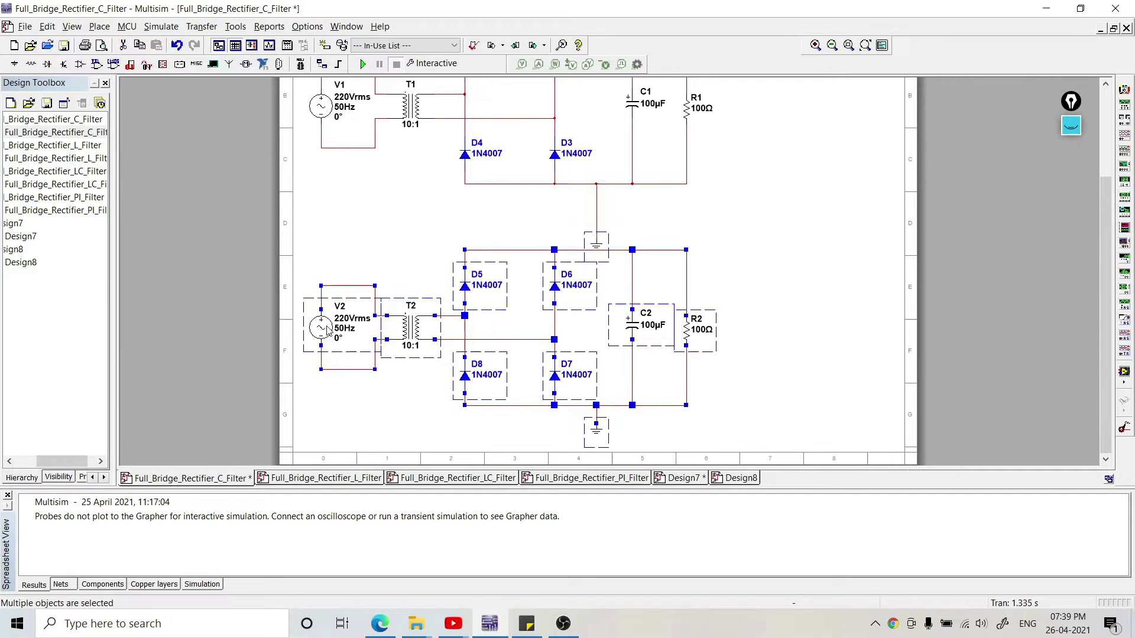
click(367, 203)
drag(602, 252, 597, 205)
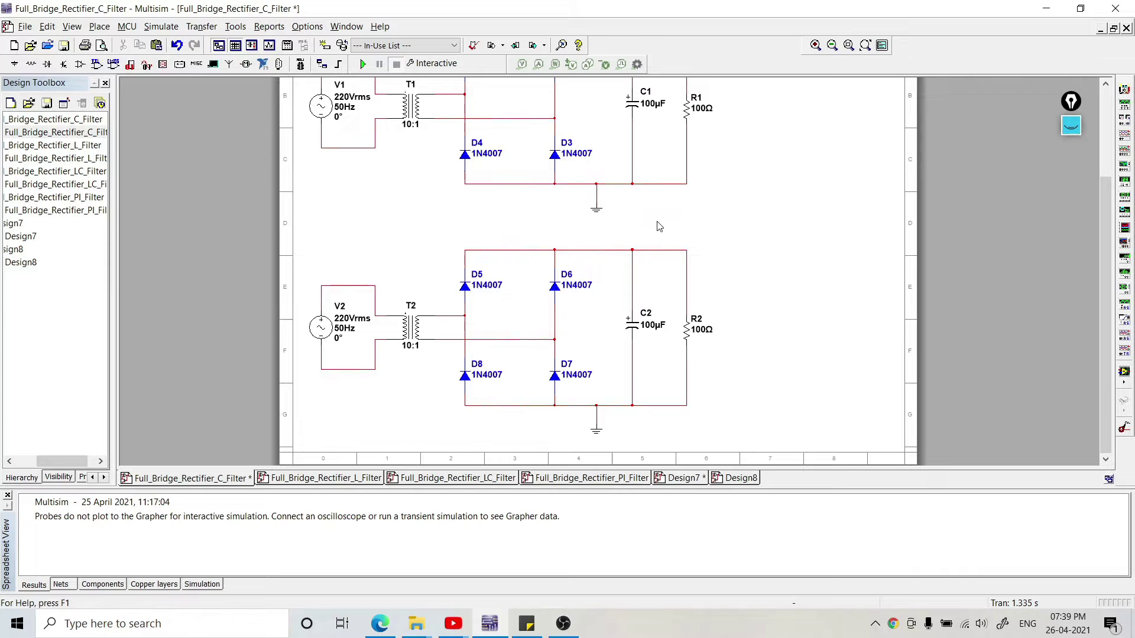
Delete capacitor C2 from the lower circuit and move load resistor R2 closer to the diode bridge.
click(634, 331)
key(Delete)
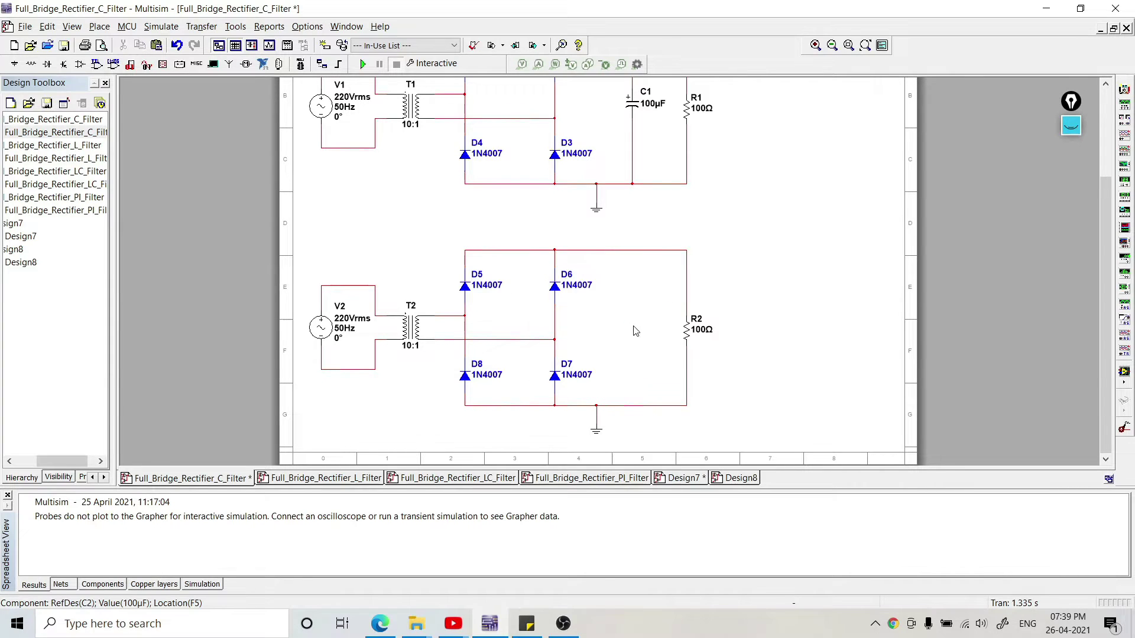
drag(692, 332, 648, 332)
click(710, 309)
key(ctrl+z)
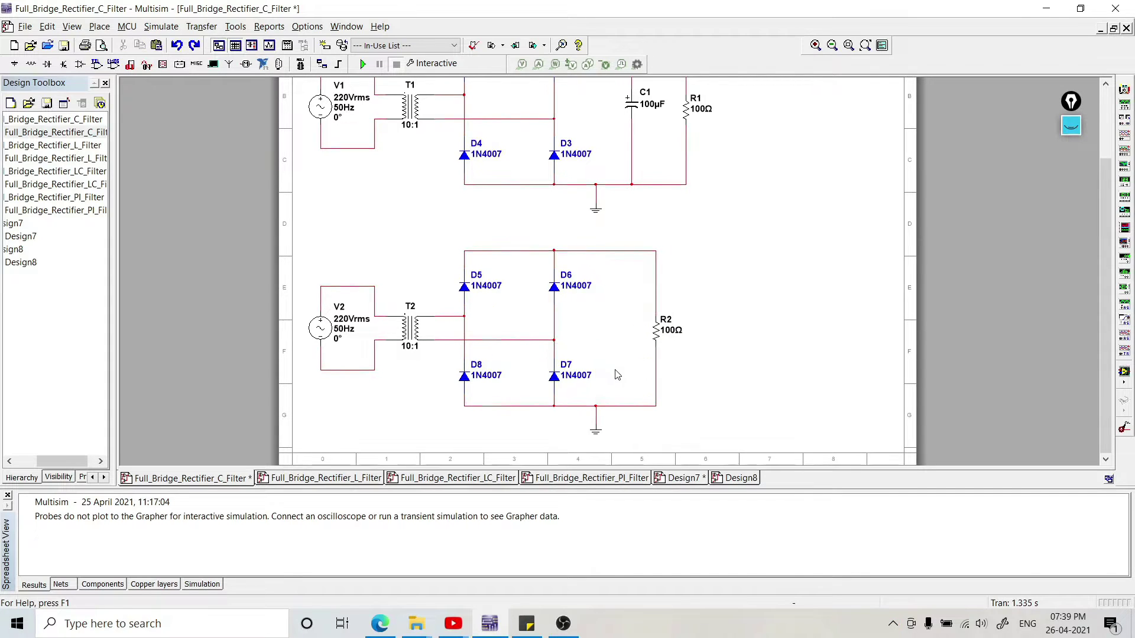
drag(1103, 269, 1098, 215)
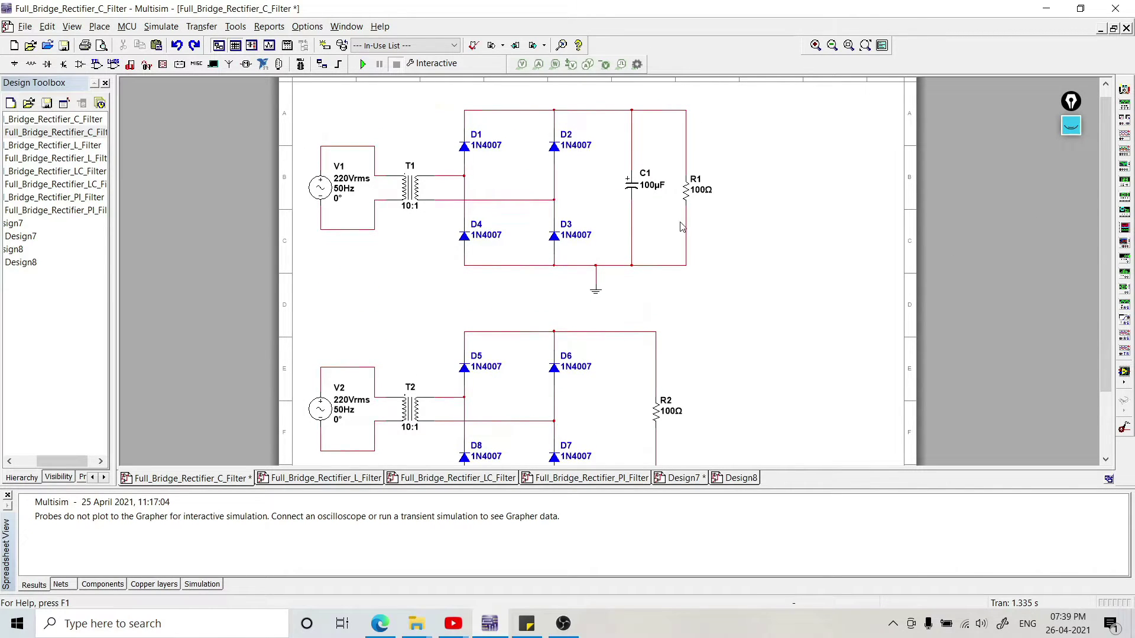
drag(1102, 197, 1101, 258)
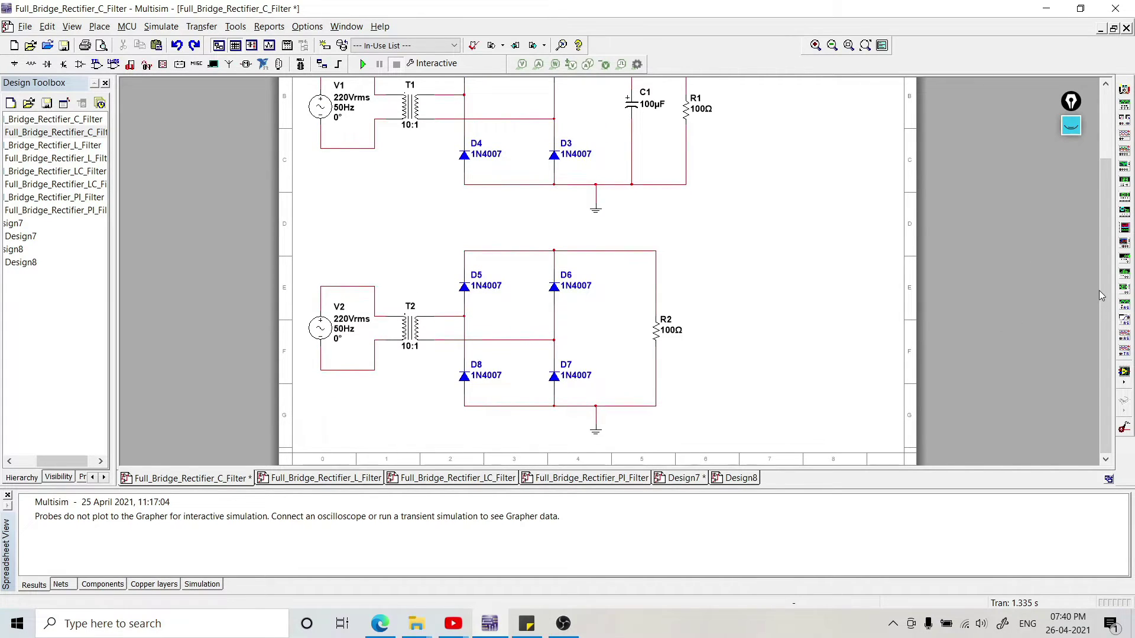
drag(1101, 294, 1102, 270)
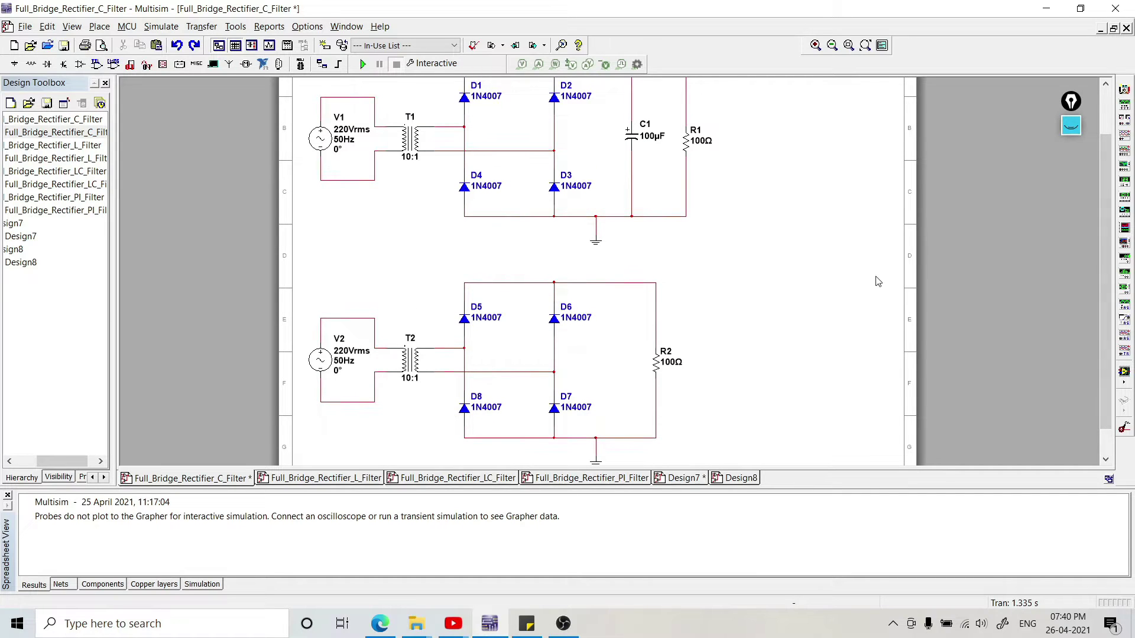
scroll(876, 282, down, 1)
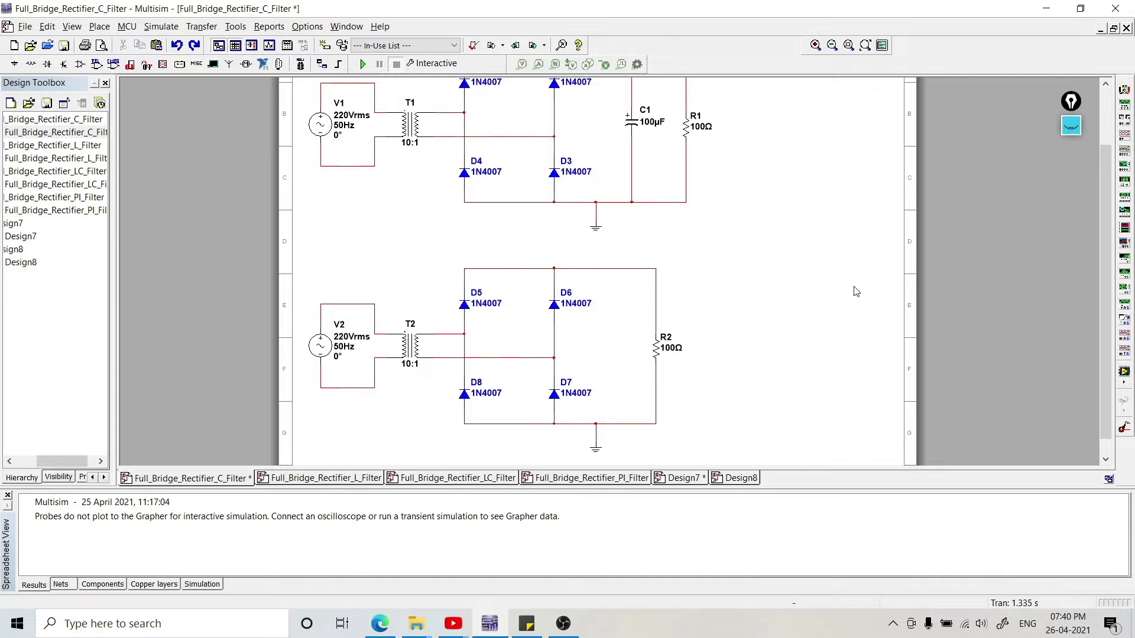
drag(1102, 264, 1103, 253)
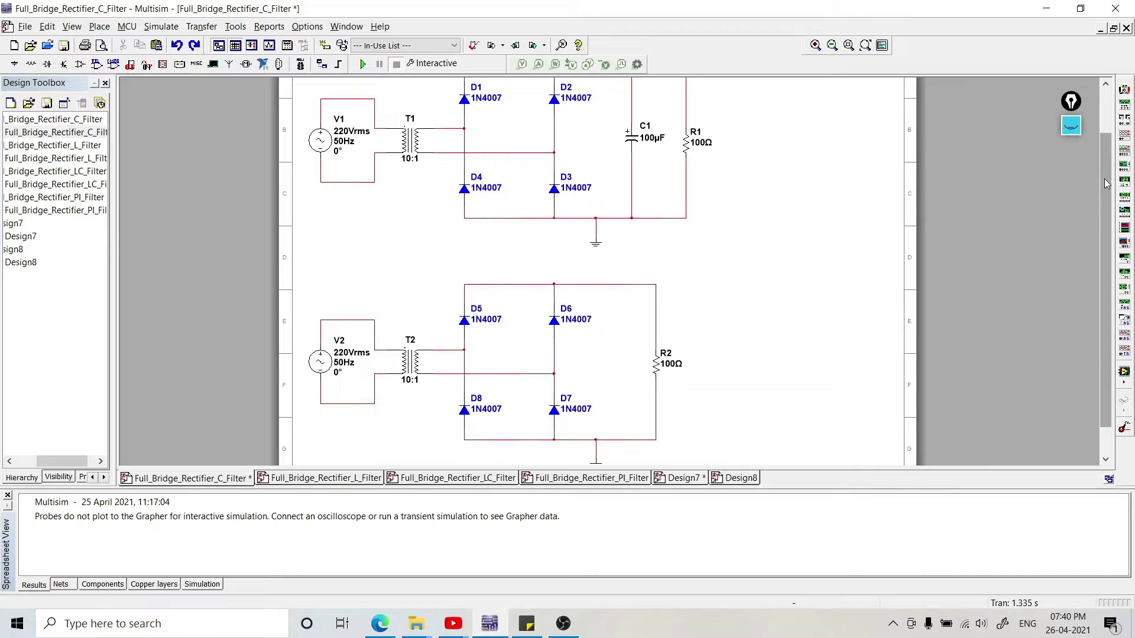
drag(1106, 184, 1106, 171)
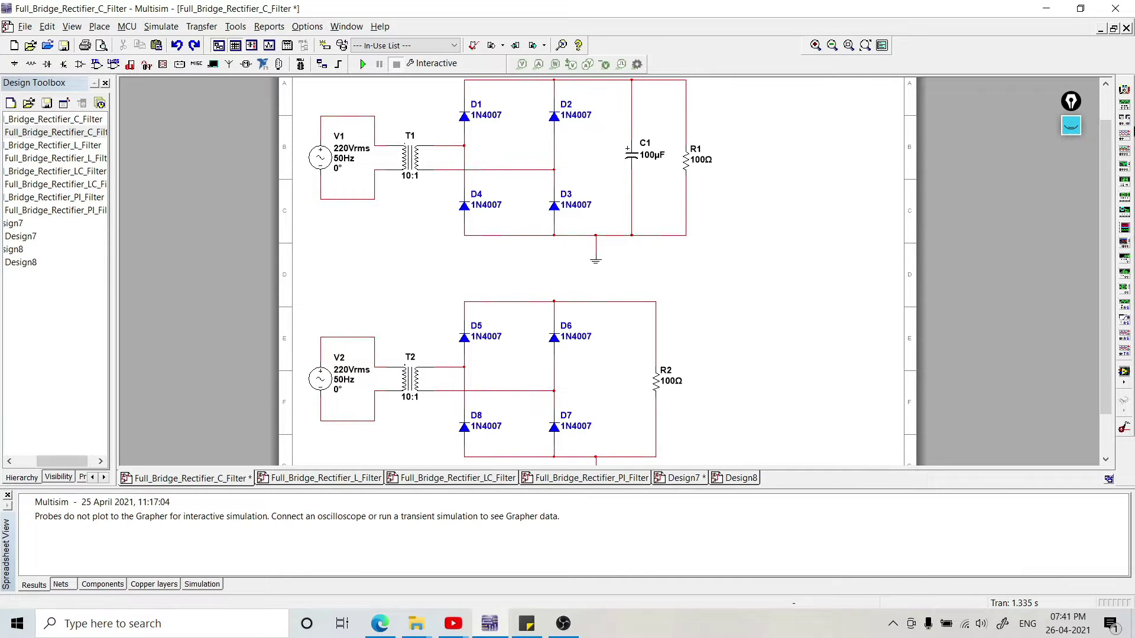
Place a two-channel oscilloscope on the schematic beside load resistor R1 of the upper circuit.
click(1126, 135)
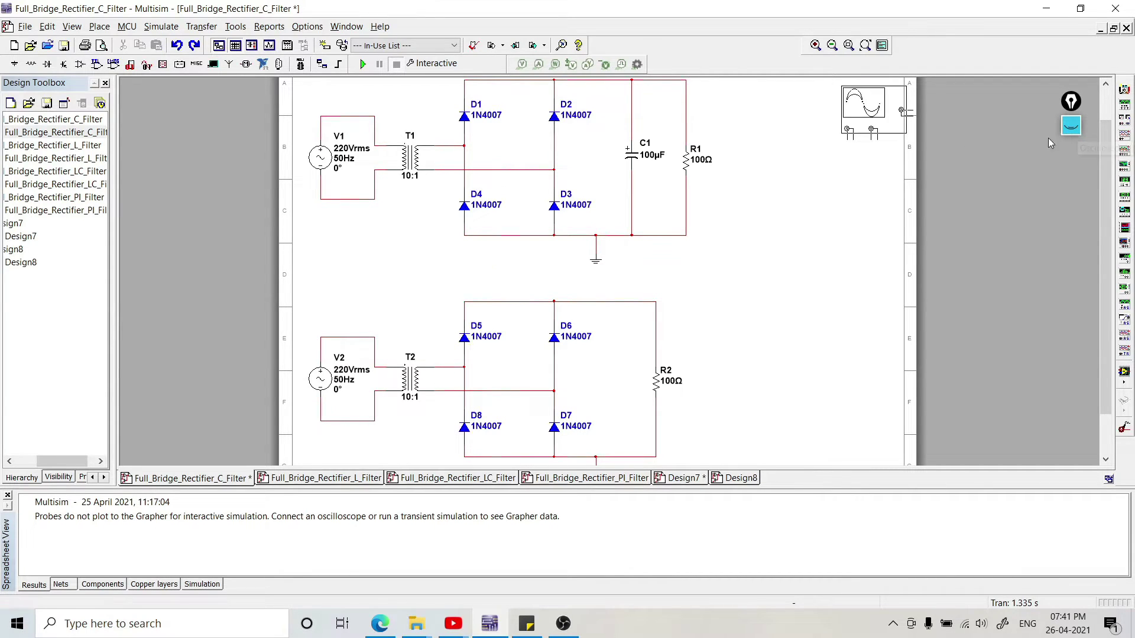
click(834, 147)
drag(835, 148, 810, 172)
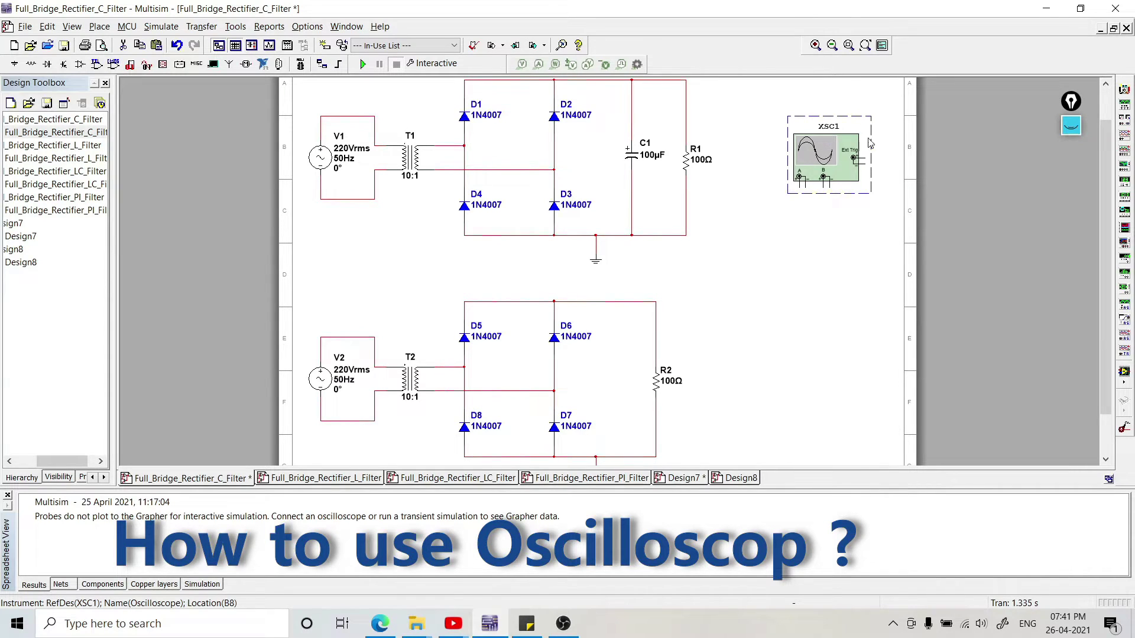
Open the oscilloscope's front panel to examine its display and channel settings, and close it.
double_click(826, 170)
drag(516, 150, 521, 111)
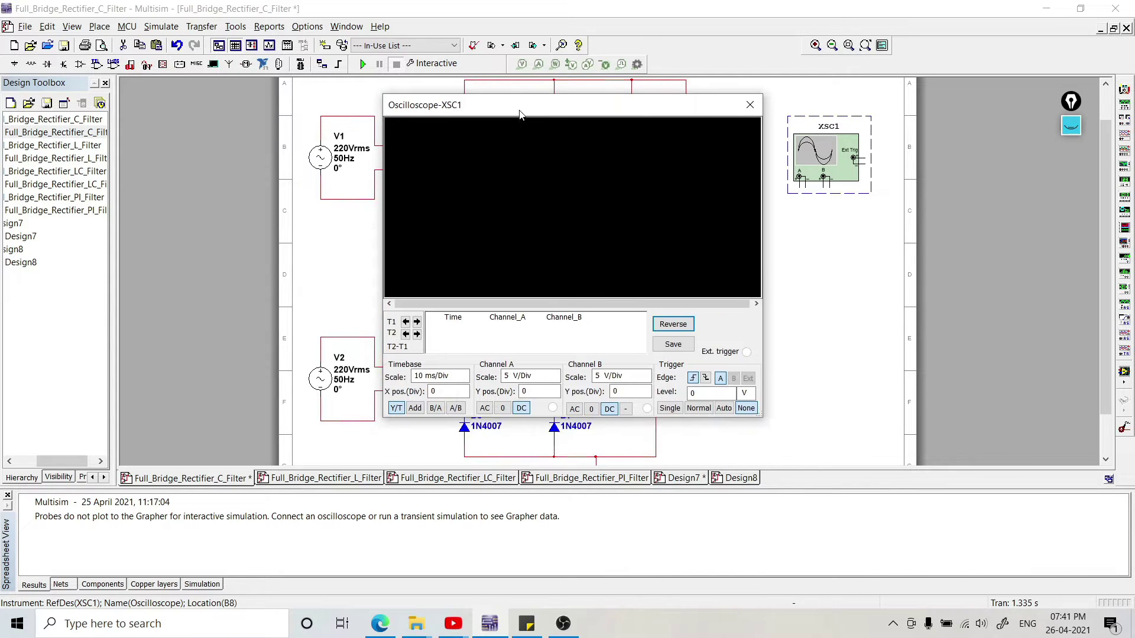
click(750, 105)
click(798, 205)
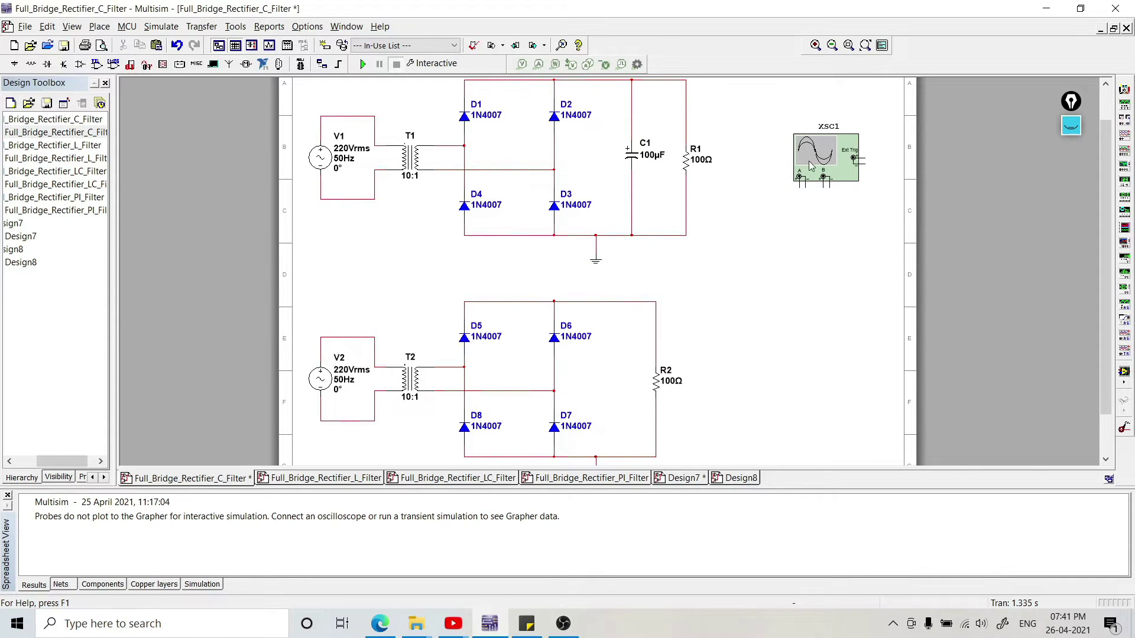
Move the oscilloscope slightly upward and wire its channel A terminals across resistor R1, straightening the wire to R1's upper end.
drag(811, 165, 816, 142)
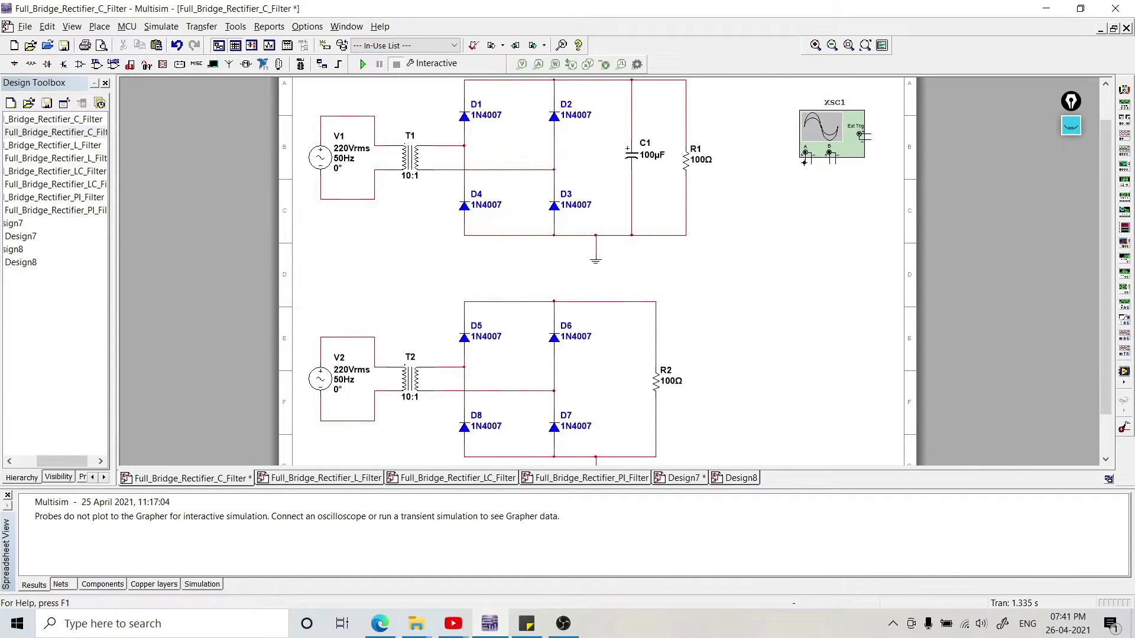
click(804, 161)
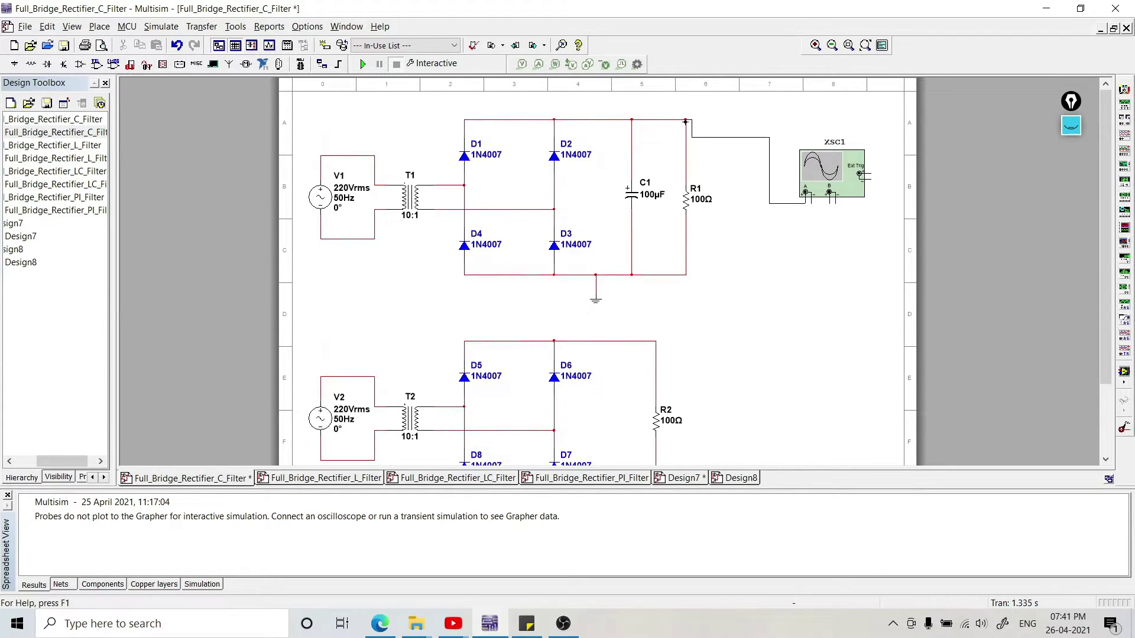
click(686, 122)
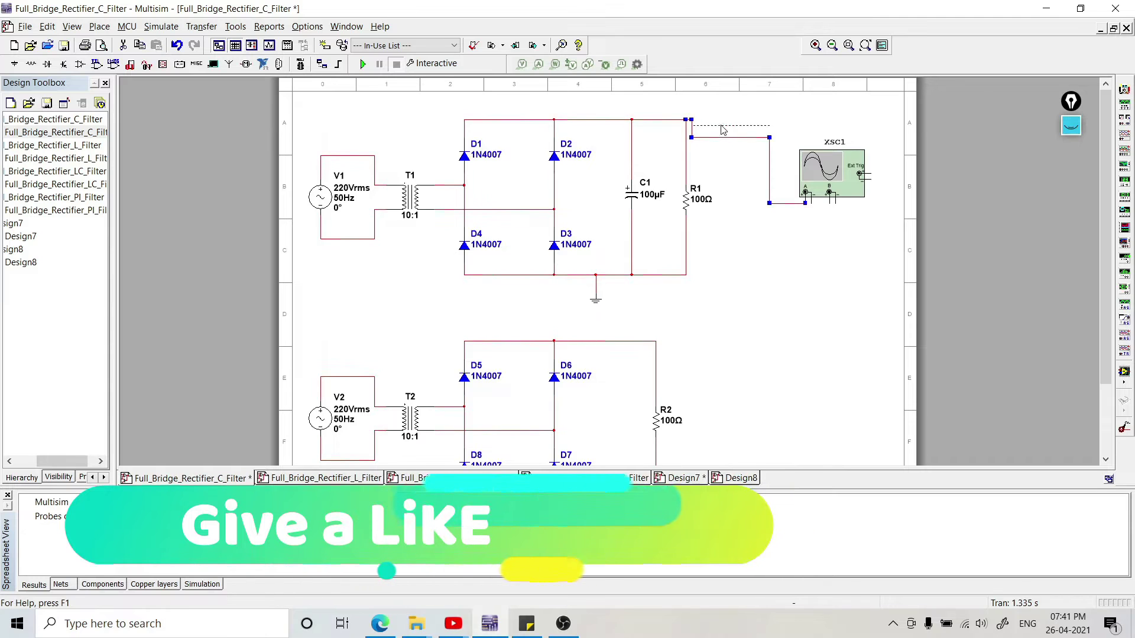
drag(722, 130, 722, 120)
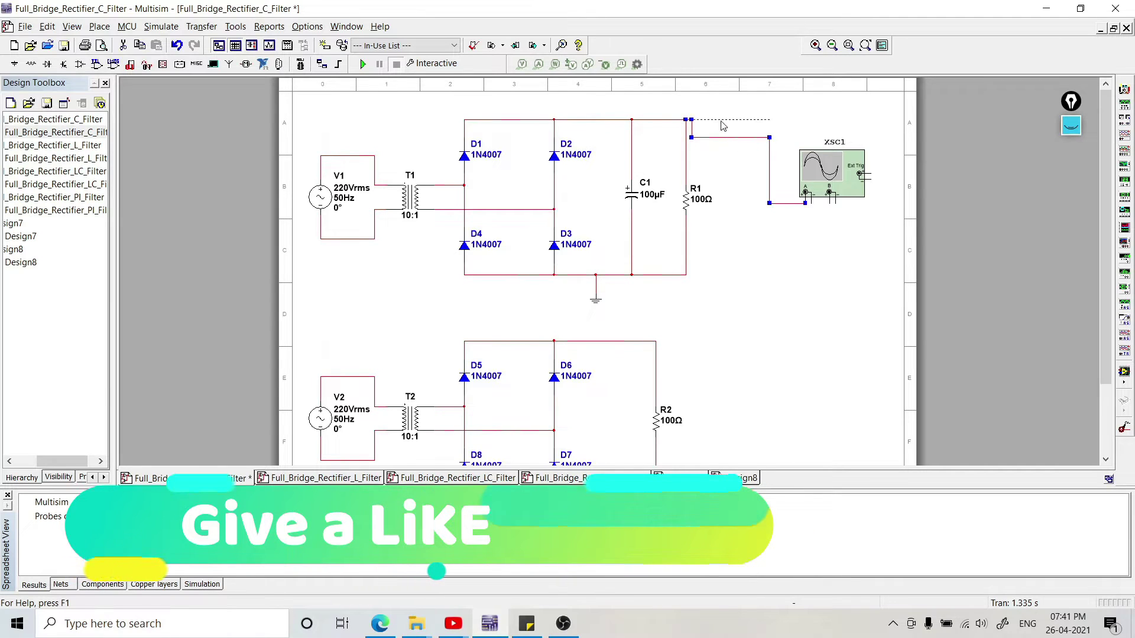
click(811, 203)
click(686, 275)
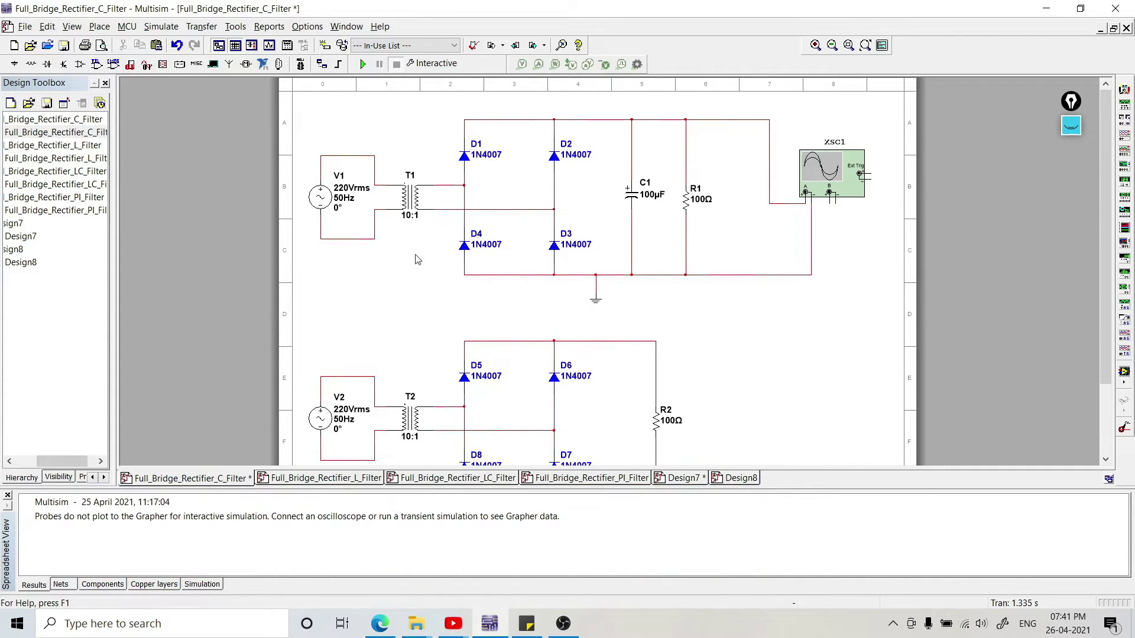
Wire the oscilloscope's channel B positive and negative terminals across load resistor R2 of the lower circuit.
click(828, 202)
click(657, 341)
click(834, 194)
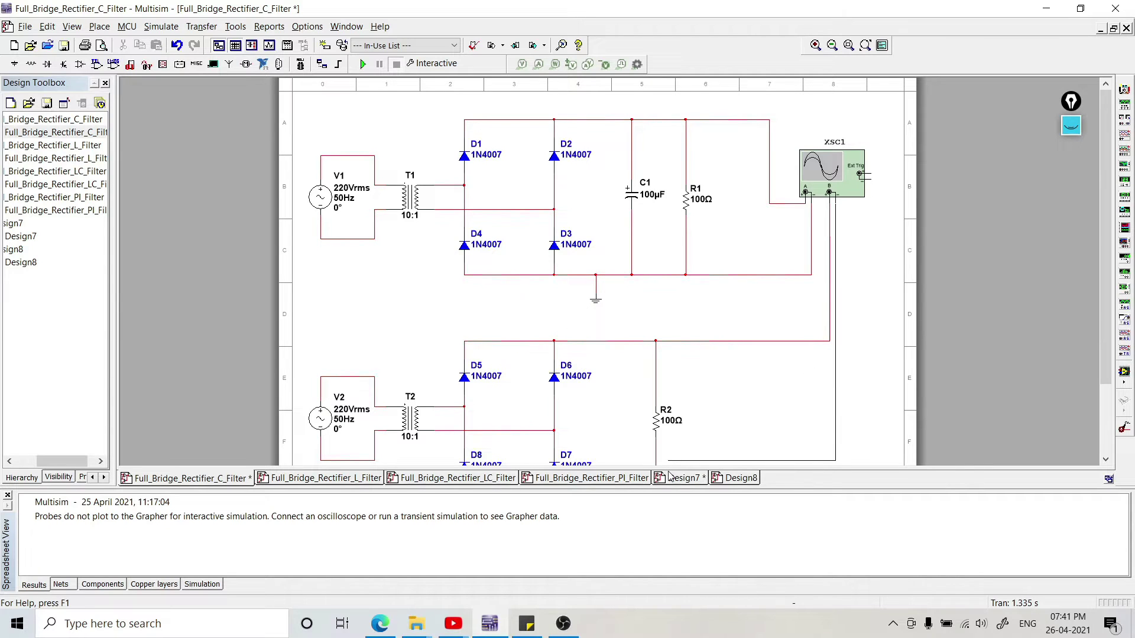
scroll(792, 452, down, 1)
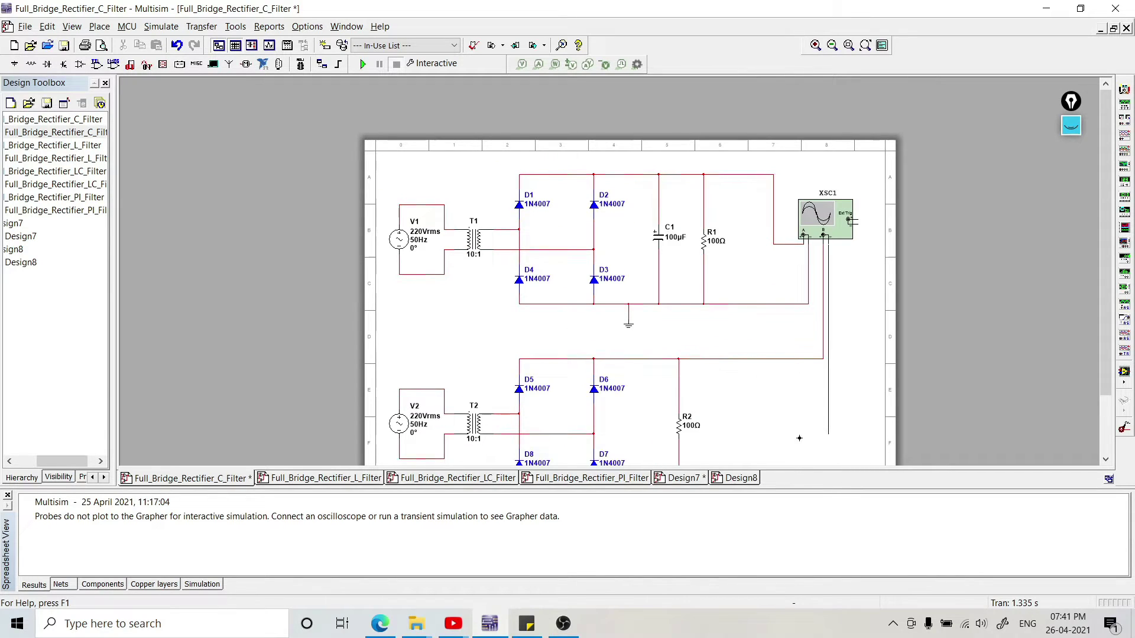
scroll(863, 261, up, 1)
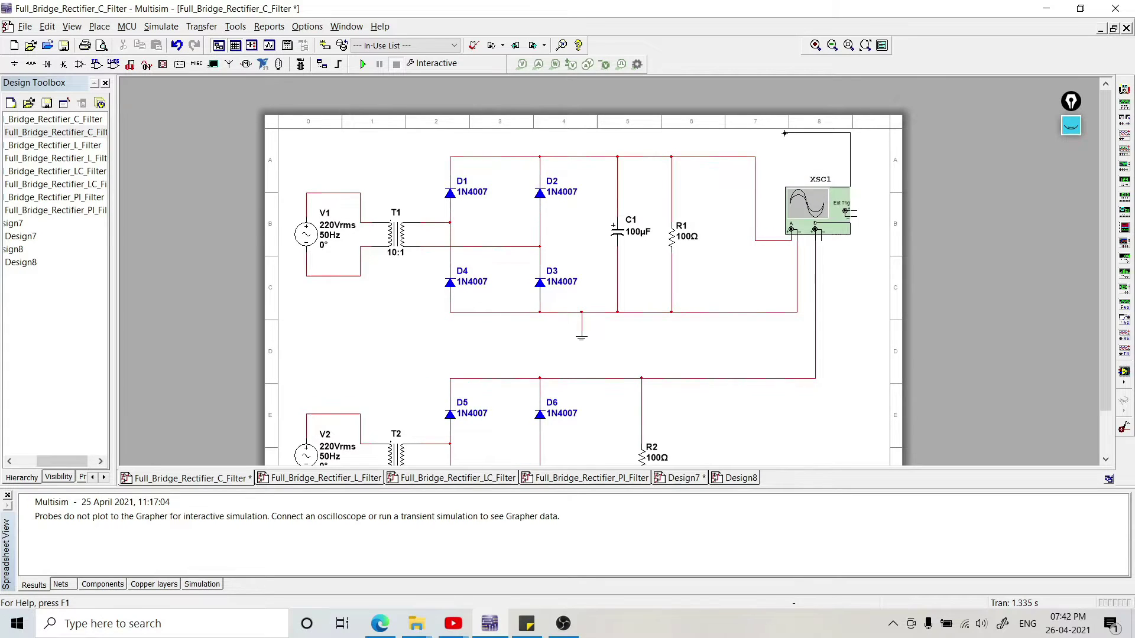
scroll(785, 133, down, 1)
click(690, 392)
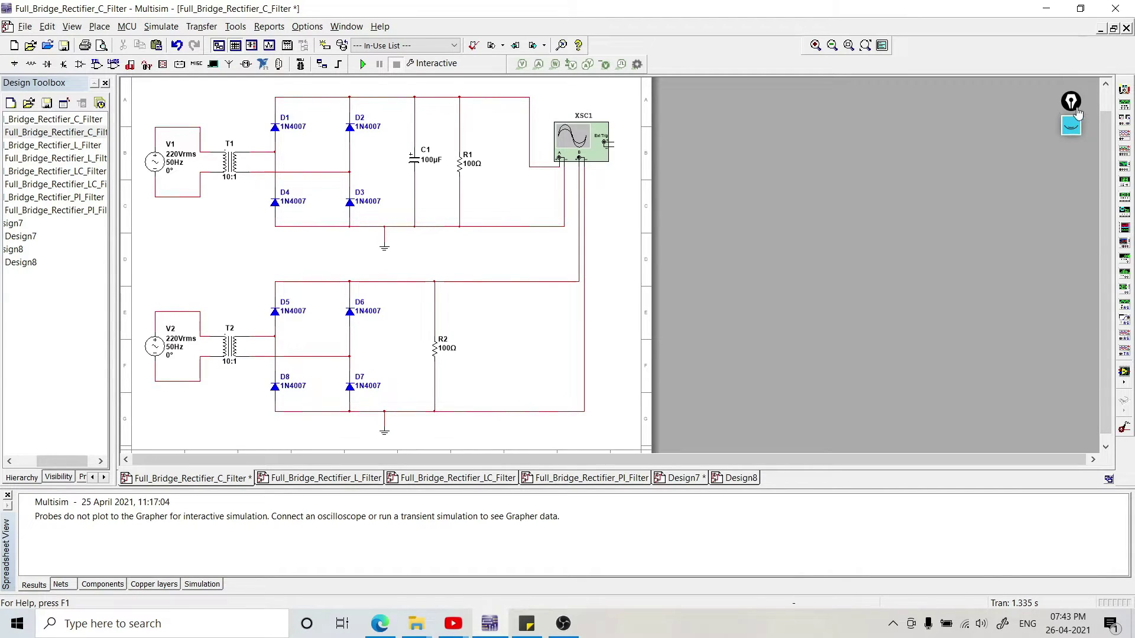
Handwrite the reactance formula Xc = 1/ωC = 1/2πfC beside the schematic with the annotation pen and underline C1's 100µF value.
click(1084, 117)
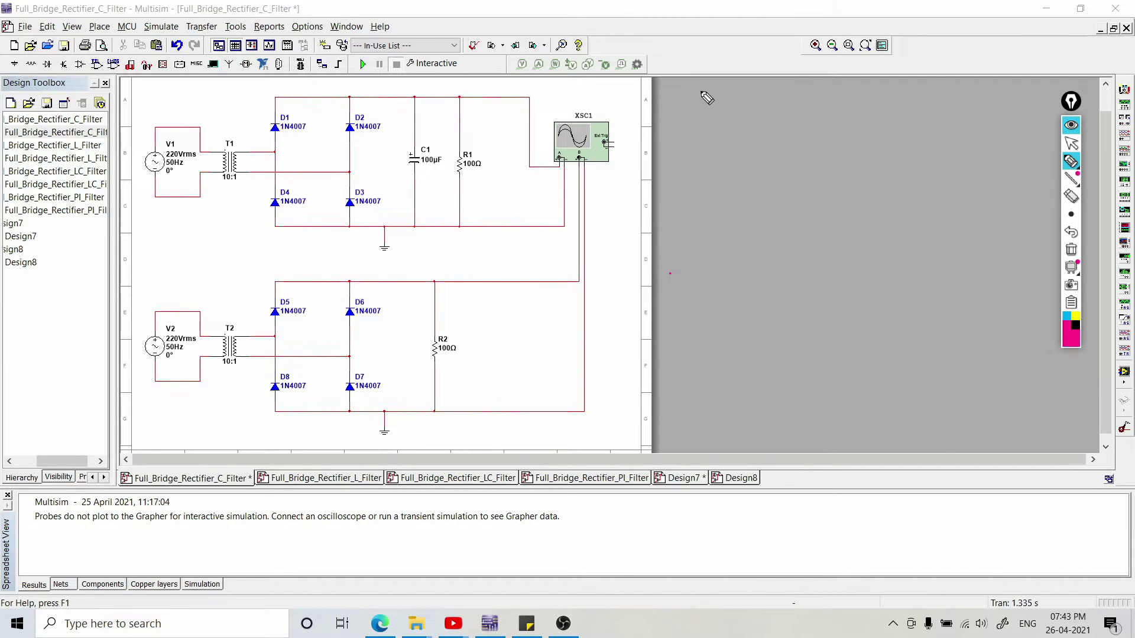
drag(684, 90, 703, 113)
mouse_move(704, 90)
mouse_down()
mouse_move(720, 114)
mouse_move(738, 100)
mouse_up()
mouse_move(769, 84)
mouse_down()
mouse_move(789, 94)
mouse_move(772, 112)
mouse_move(782, 106)
mouse_up()
mouse_move(800, 104)
mouse_down()
mouse_move(802, 114)
mouse_move(816, 92)
mouse_move(866, 94)
mouse_up()
mouse_move(850, 96)
mouse_down()
mouse_move(878, 96)
mouse_move(862, 122)
mouse_up()
drag(872, 111, 912, 119)
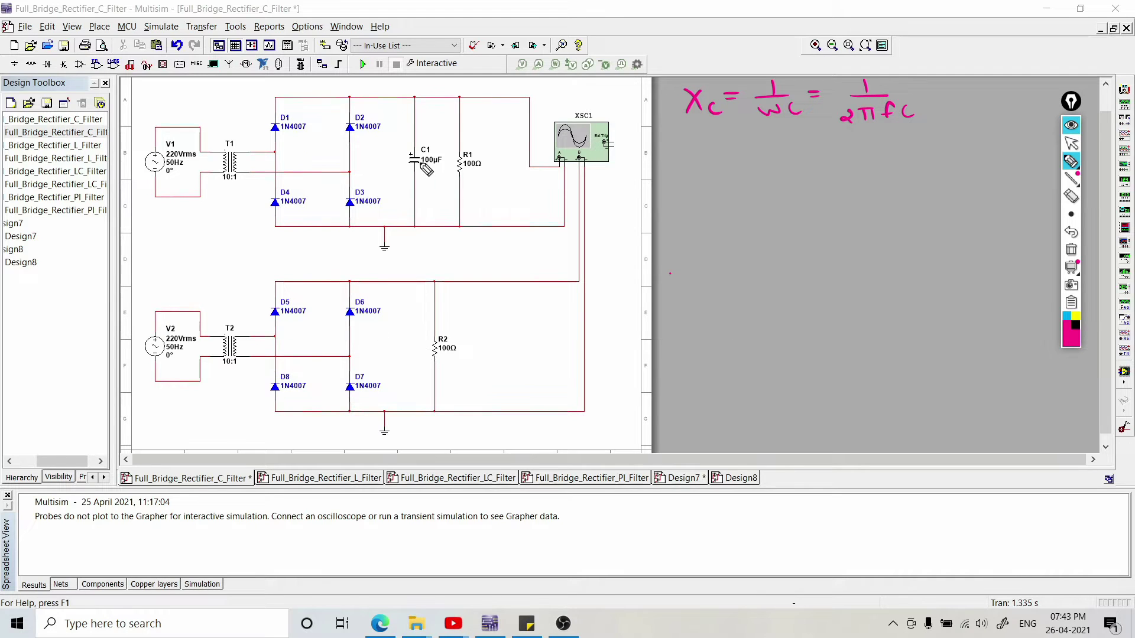
drag(423, 167, 443, 169)
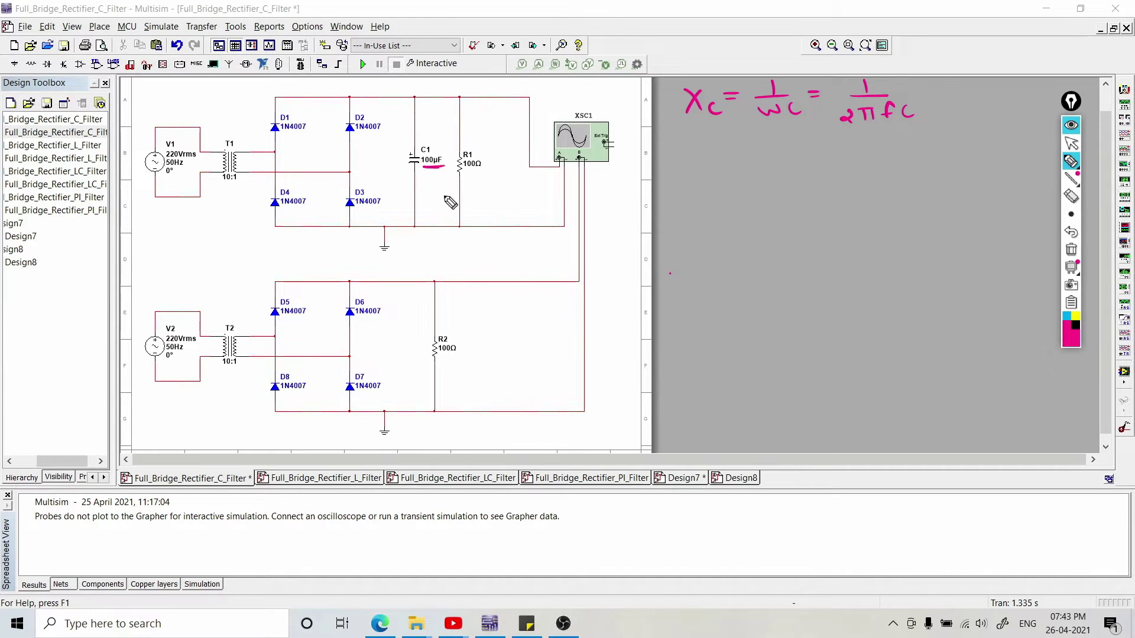
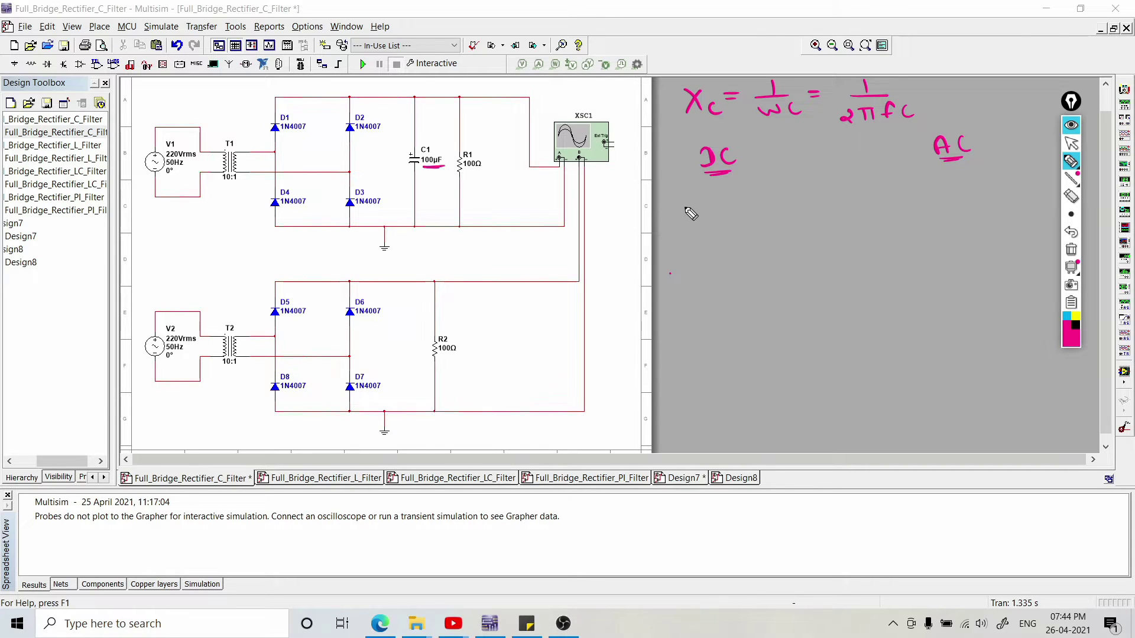
Write f = 0 Hz under the DC heading and f = 50 Hz, 60 Hz under the AC heading, separated by a vertical line.
drag(693, 190, 786, 201)
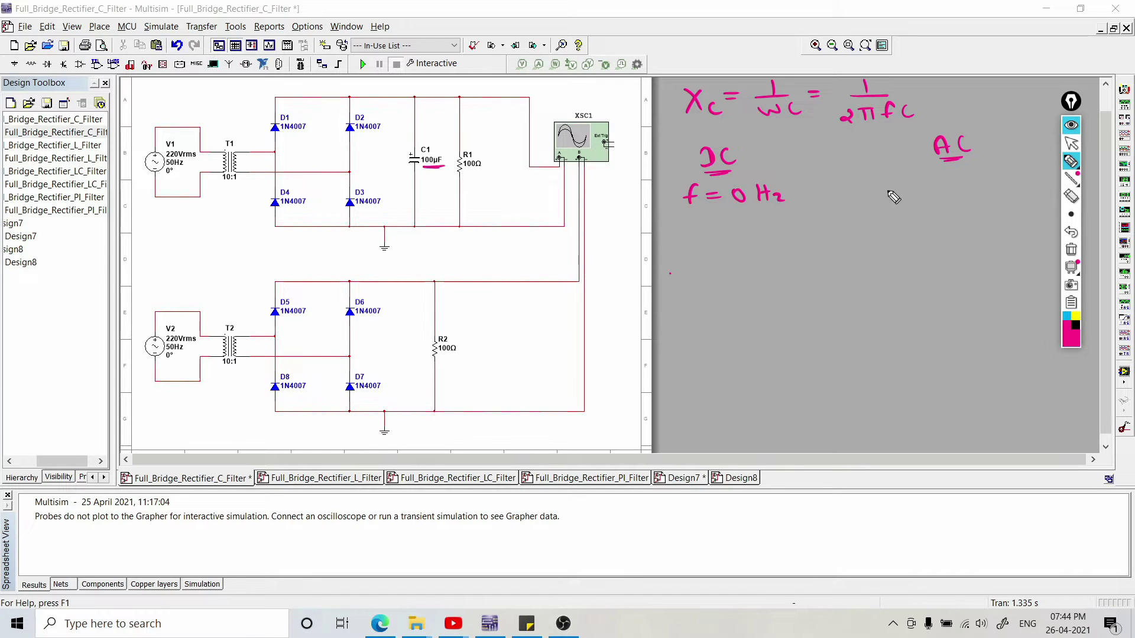
mouse_move(922, 175)
mouse_down()
mouse_move(911, 194)
mouse_move(940, 190)
mouse_up()
mouse_move(960, 181)
mouse_down()
mouse_move(986, 186)
mouse_move(999, 174)
mouse_move(1025, 180)
mouse_move(971, 217)
mouse_move(1031, 214)
mouse_up()
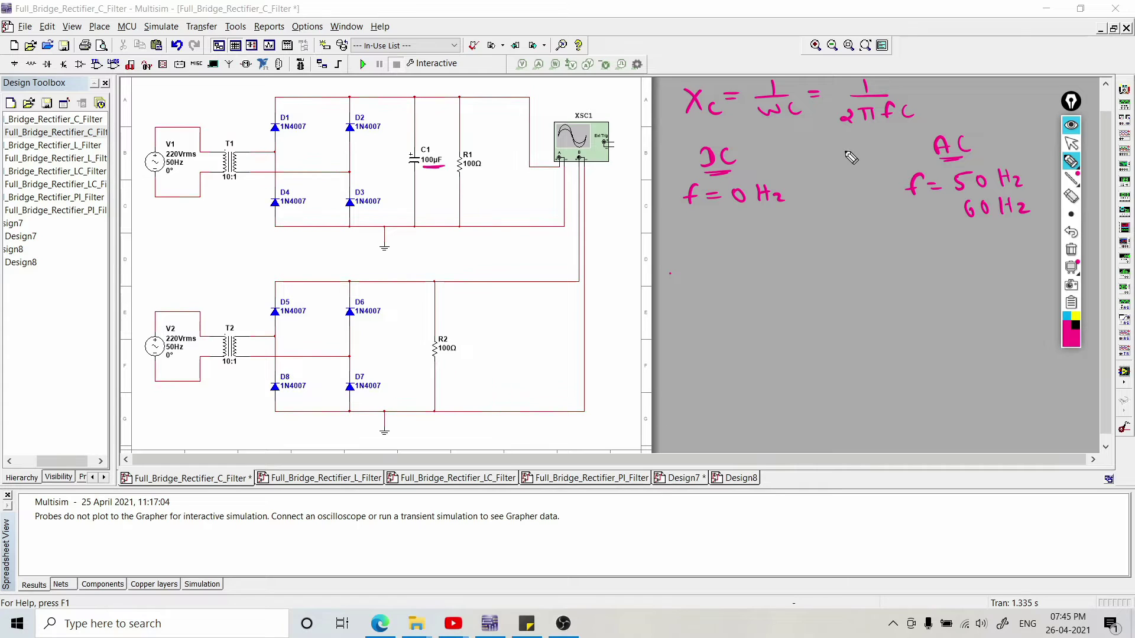
drag(845, 151, 845, 290)
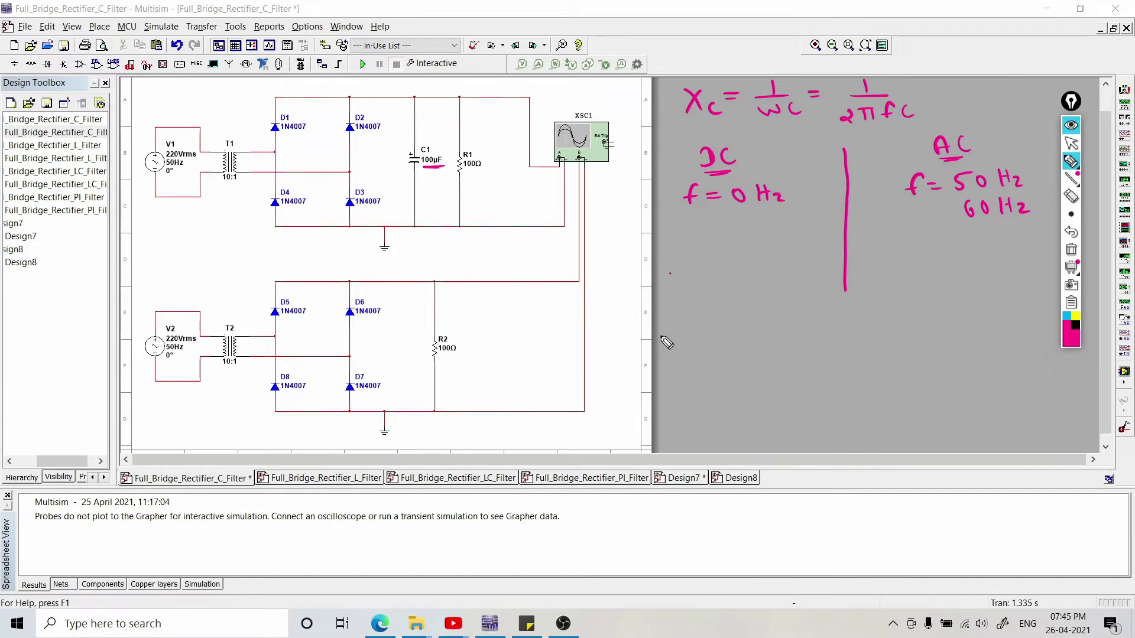
Draw an arrow from 0 Hz to f in the formula and write Xc = 1/0 and an underlined Xc = ∞ under DC.
mouse_move(770, 176)
mouse_down()
mouse_move(809, 146)
mouse_move(885, 118)
mouse_up()
drag(686, 231, 698, 247)
mouse_move(696, 231)
mouse_down()
mouse_move(685, 248)
mouse_move(726, 233)
mouse_up()
drag(717, 241, 774, 232)
drag(763, 239, 762, 240)
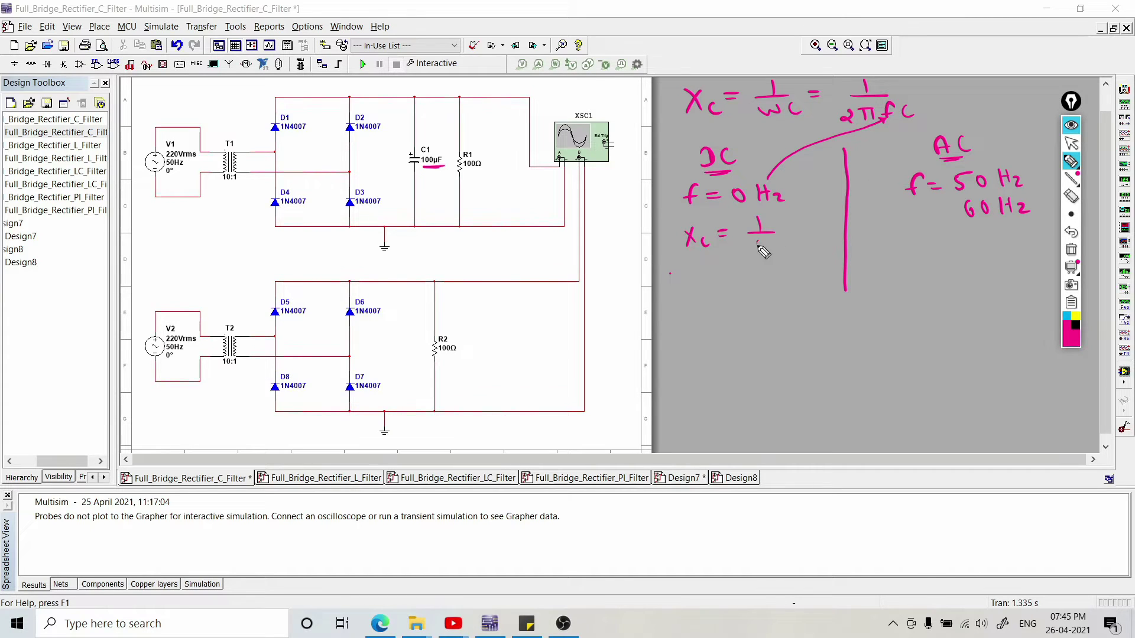
drag(729, 276, 738, 276)
drag(749, 273, 770, 272)
mouse_move(691, 270)
mouse_down()
mouse_move(705, 287)
mouse_move(689, 289)
mouse_up()
mouse_move(709, 276)
mouse_down()
mouse_move(722, 300)
mouse_move(764, 291)
mouse_up()
drag(704, 299, 768, 291)
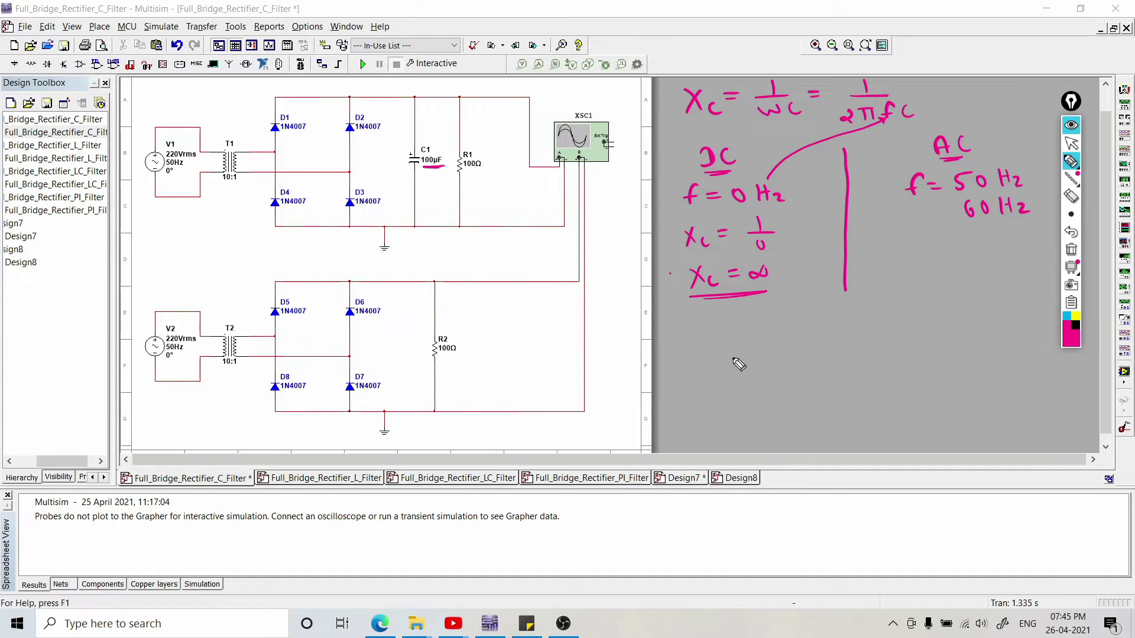
Sketch arrows and a cross beside capacitor C1 to illustrate that it blocks DC.
mouse_move(390, 125)
mouse_down()
mouse_move(404, 145)
mouse_move(408, 137)
mouse_up()
drag(410, 150, 394, 172)
mouse_move(392, 151)
mouse_down()
mouse_move(412, 171)
mouse_move(400, 195)
mouse_move(406, 186)
mouse_up()
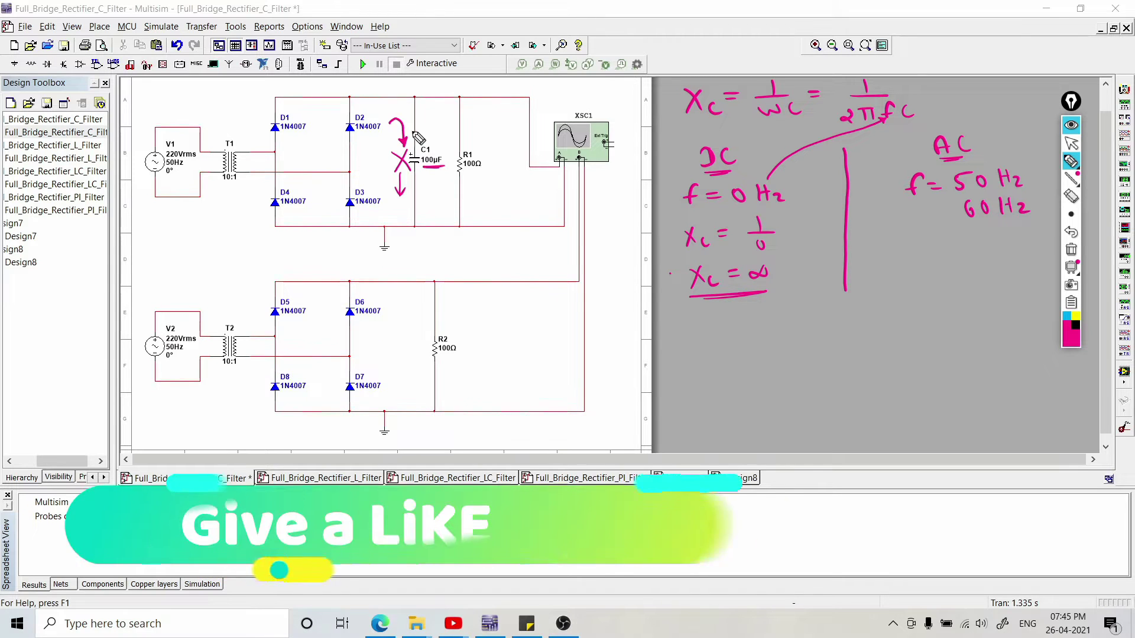
drag(402, 126, 398, 190)
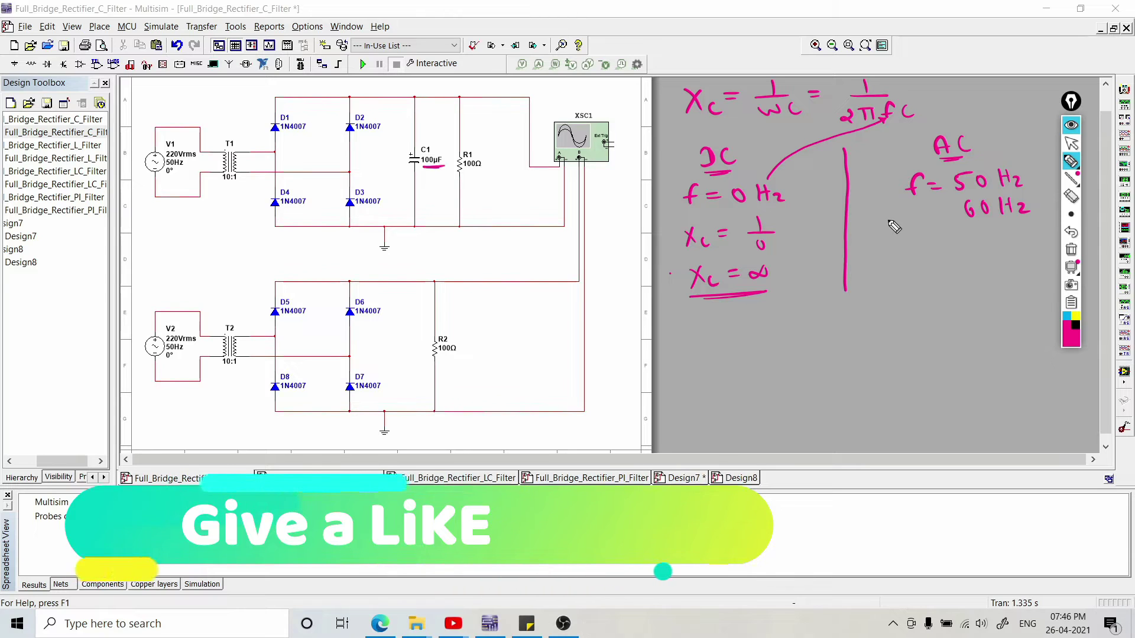
Derive the AC case as = 1/XYZ and Xc = ABC, underline C in the formula, and add arrows contrasting both reactances.
drag(933, 214, 945, 220)
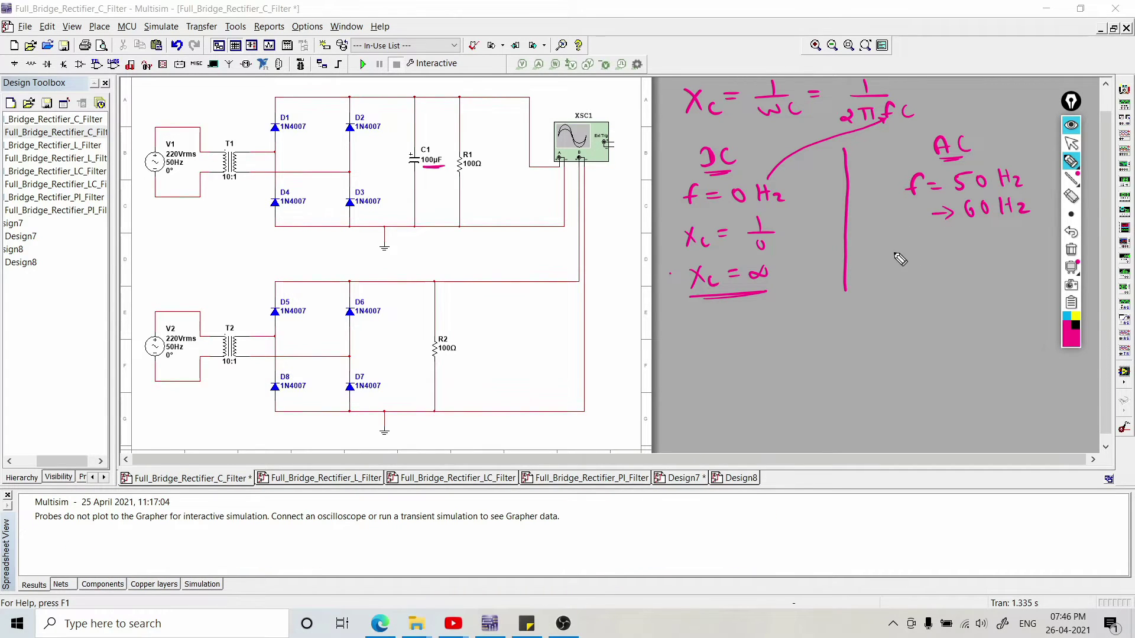
drag(911, 248, 920, 248)
drag(910, 254, 970, 245)
drag(902, 123, 924, 122)
drag(941, 258, 955, 275)
mouse_move(955, 258)
mouse_down()
mouse_move(941, 275)
mouse_move(978, 268)
mouse_up()
mouse_move(972, 259)
mouse_down()
mouse_move(971, 275)
mouse_move(996, 273)
mouse_up()
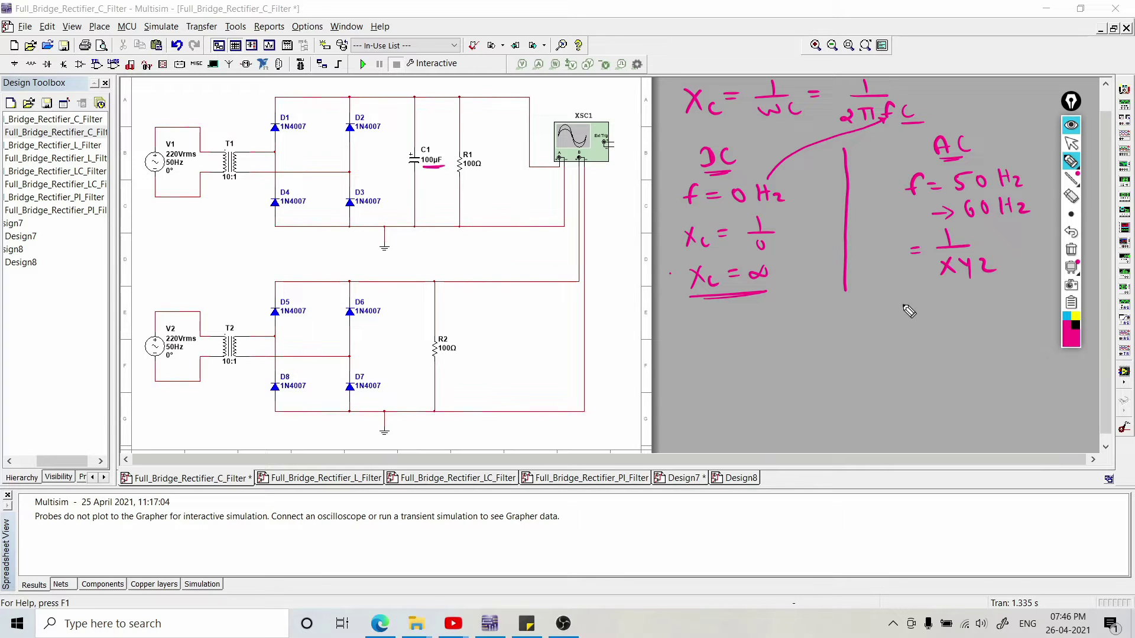
drag(890, 300, 903, 319)
mouse_move(902, 300)
mouse_down()
mouse_move(891, 321)
mouse_move(918, 319)
mouse_up()
mouse_move(924, 302)
mouse_down()
mouse_move(969, 297)
mouse_move(991, 309)
mouse_move(960, 319)
mouse_up()
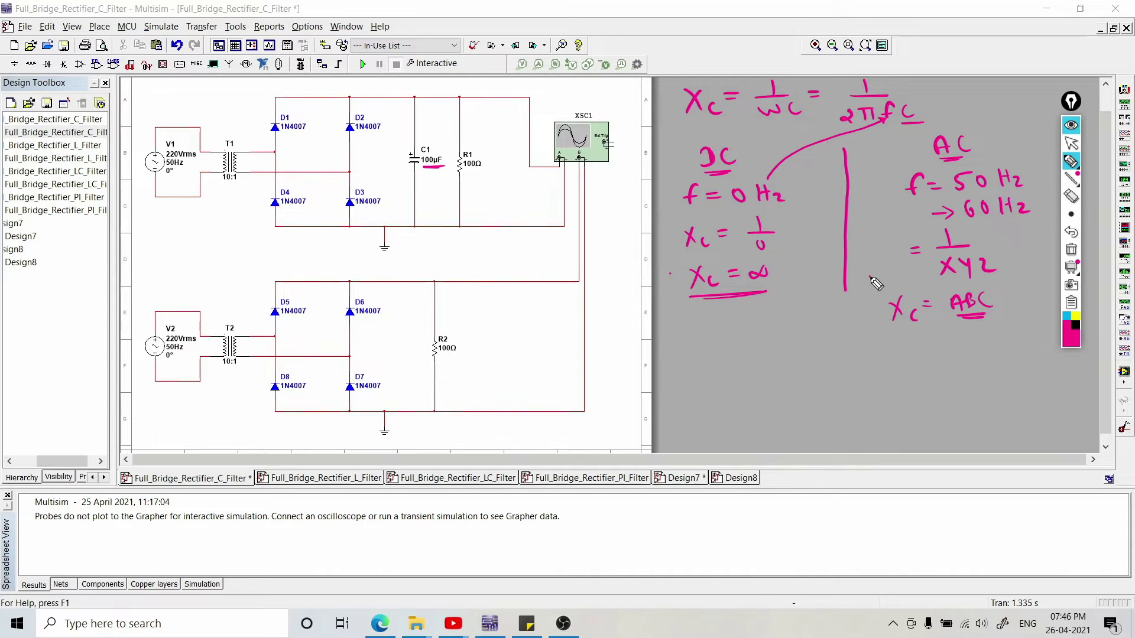
mouse_move(870, 275)
mouse_down()
mouse_move(871, 310)
mouse_move(791, 270)
mouse_move(799, 281)
mouse_up()
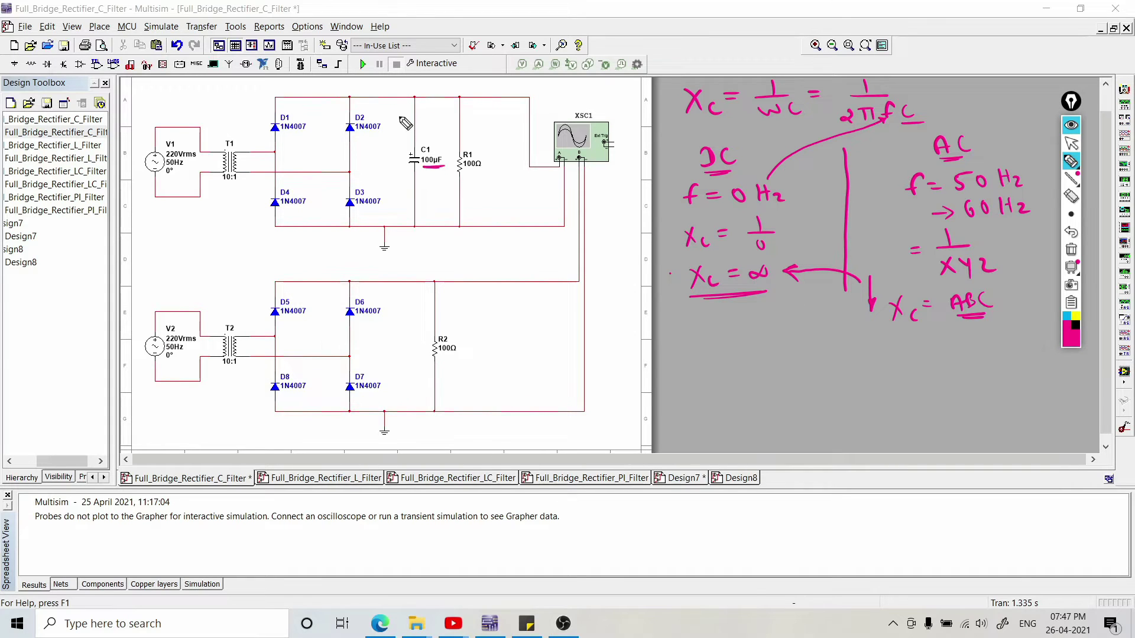
Annotate the rectified signal ahead of capacitor C1 as DC+AC and underline Xc = ∞ in the notes.
mouse_move(395, 105)
mouse_down()
mouse_move(403, 133)
mouse_move(408, 124)
mouse_up()
key(ctrl+z)
drag(690, 300, 764, 294)
mouse_move(402, 116)
mouse_down()
mouse_move(401, 155)
mouse_move(426, 135)
mouse_move(426, 145)
mouse_up()
mouse_move(424, 132)
mouse_down()
mouse_move(437, 146)
mouse_move(393, 145)
mouse_up()
click(430, 177)
click(431, 179)
click(429, 179)
mouse_move(365, 145)
mouse_down()
mouse_move(391, 137)
mouse_move(409, 112)
mouse_move(415, 127)
mouse_up()
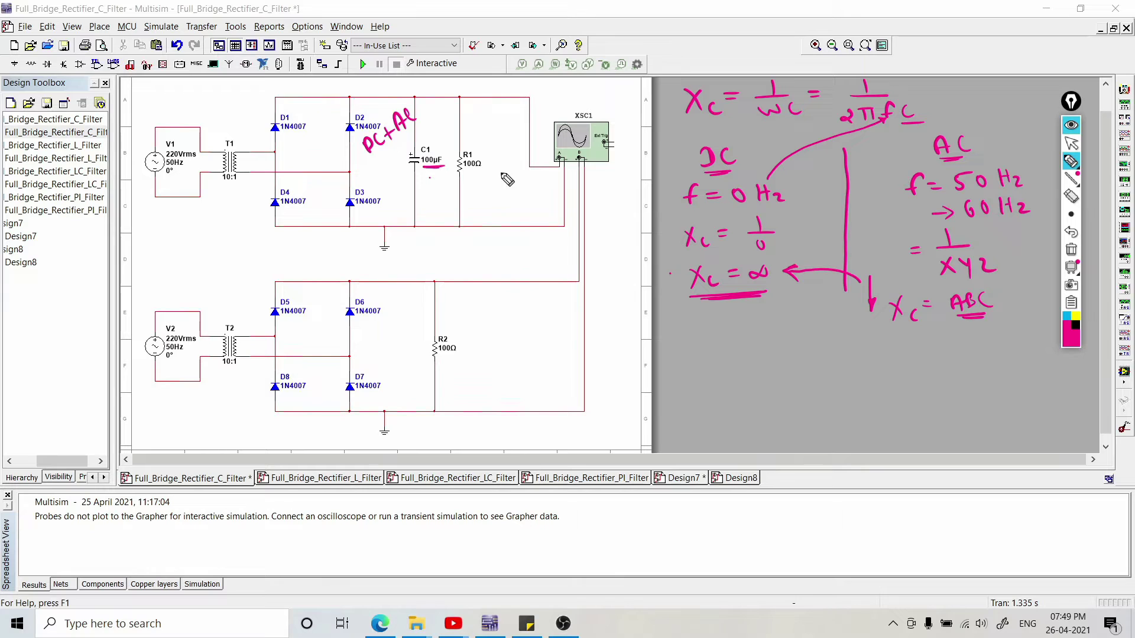
Label the output beside R1 as Pure DC, circle AC, and draw arrows showing AC through C1 and DC towards the load.
mouse_move(489, 129)
mouse_down()
mouse_move(490, 143)
mouse_move(508, 139)
mouse_move(481, 112)
mouse_move(516, 107)
mouse_up()
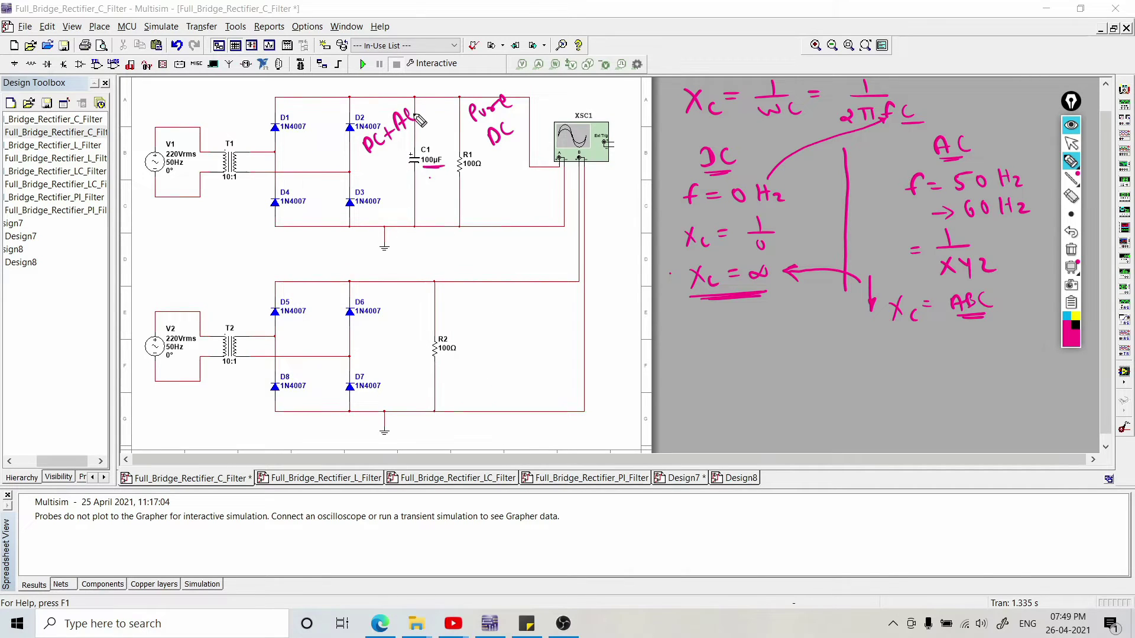
mouse_move(421, 118)
mouse_down()
mouse_move(397, 137)
mouse_move(423, 124)
mouse_up()
drag(350, 89, 390, 93)
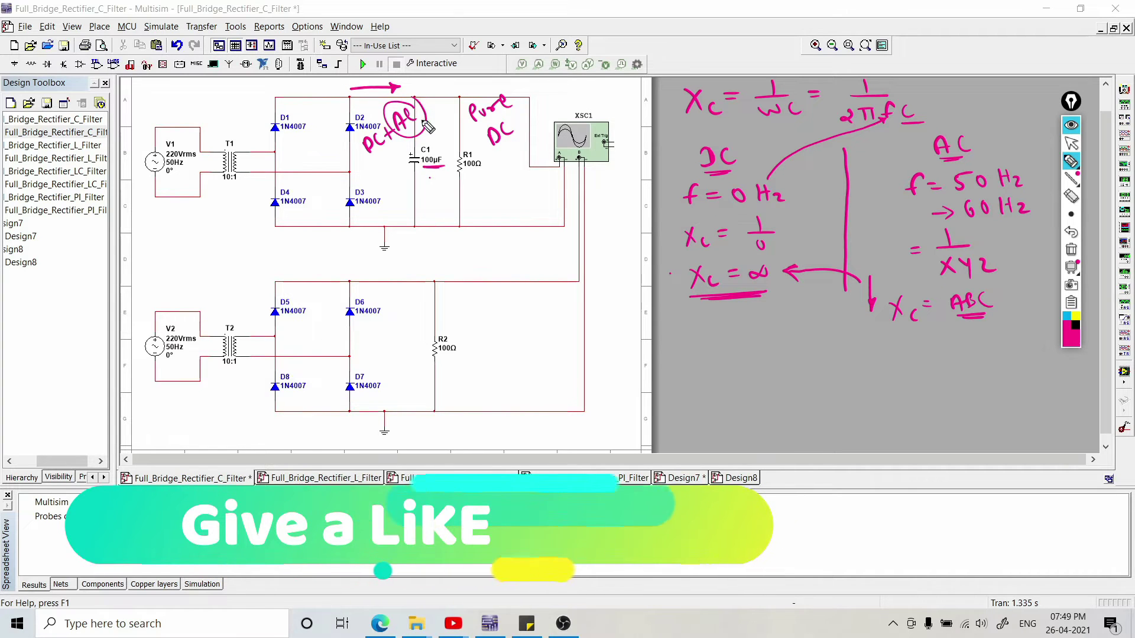
mouse_move(435, 103)
mouse_down()
mouse_move(443, 133)
mouse_move(444, 124)
mouse_up()
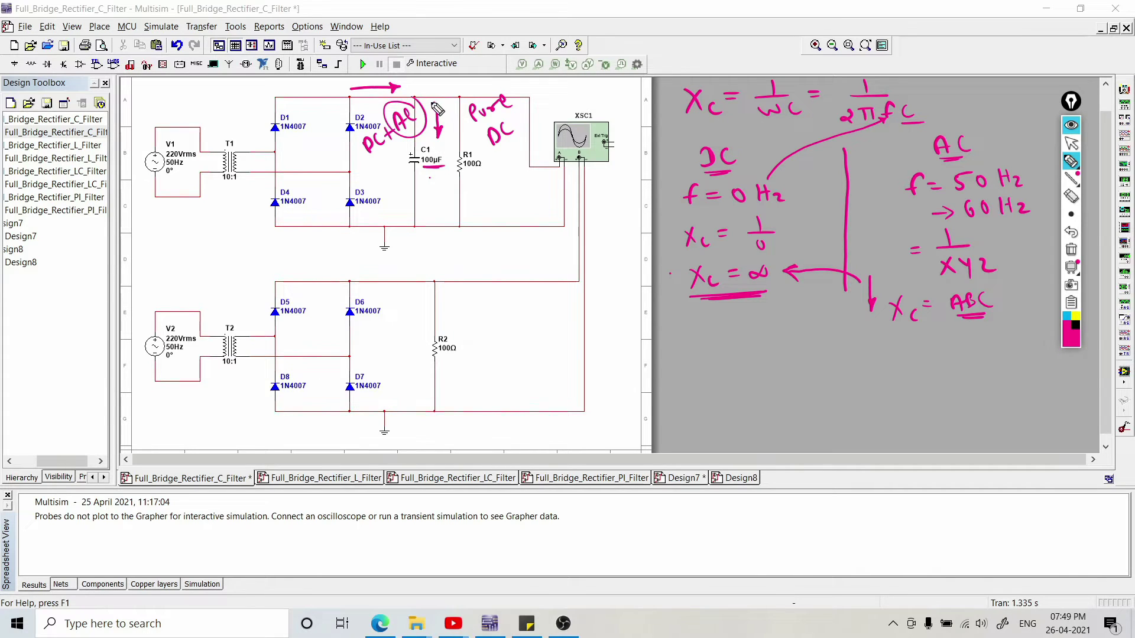
drag(366, 152, 381, 146)
drag(371, 157, 384, 150)
mouse_move(423, 87)
mouse_down()
mouse_move(467, 85)
mouse_move(459, 89)
mouse_up()
drag(490, 154, 532, 138)
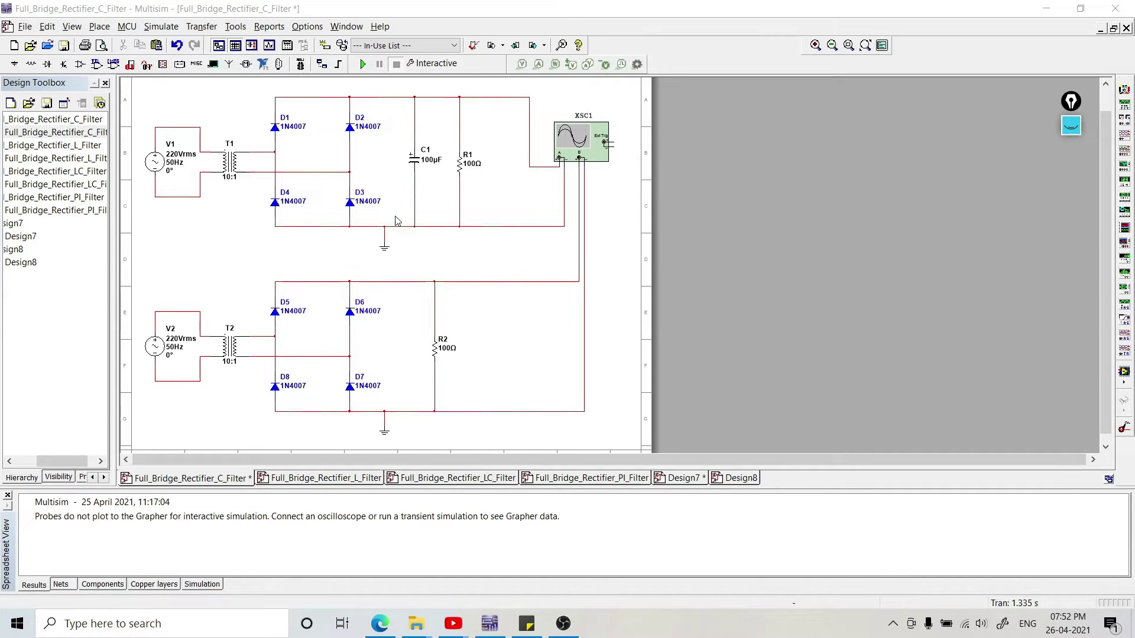
Open the oscilloscope's front panel beside the schematic and recolor the wire segment from R1 to channel A dark blue.
double_click(583, 148)
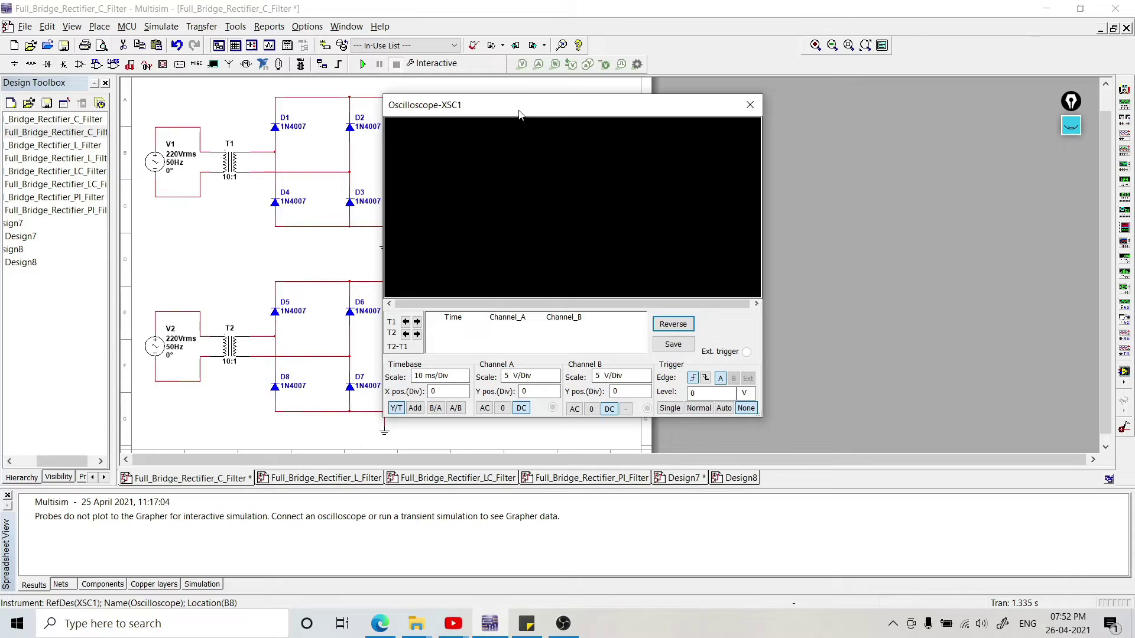
drag(519, 115, 793, 117)
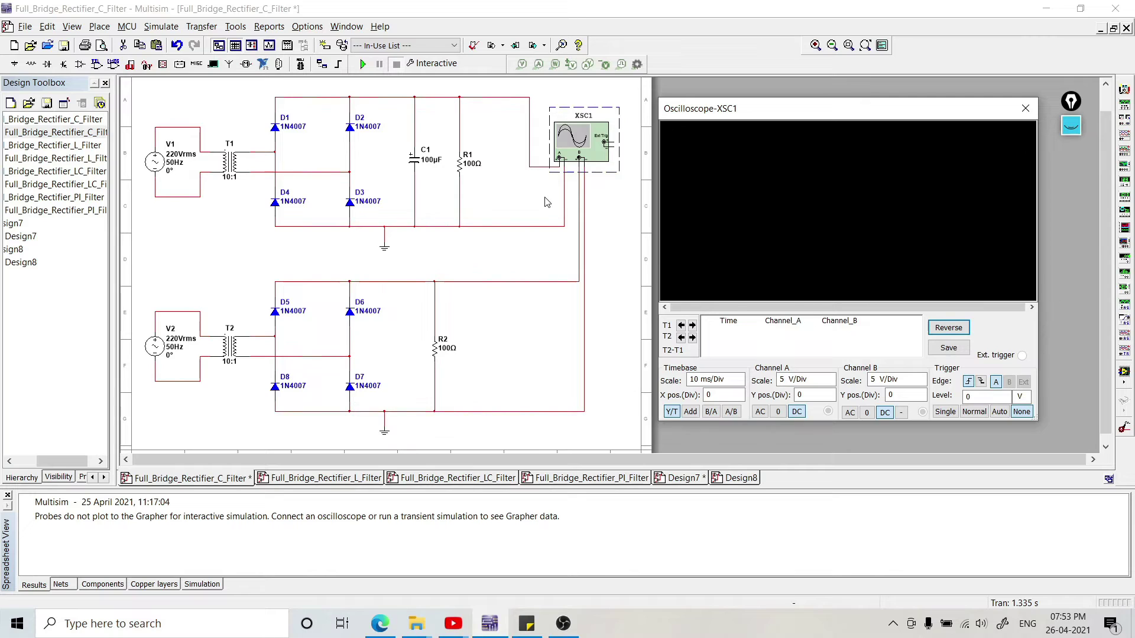
click(529, 168)
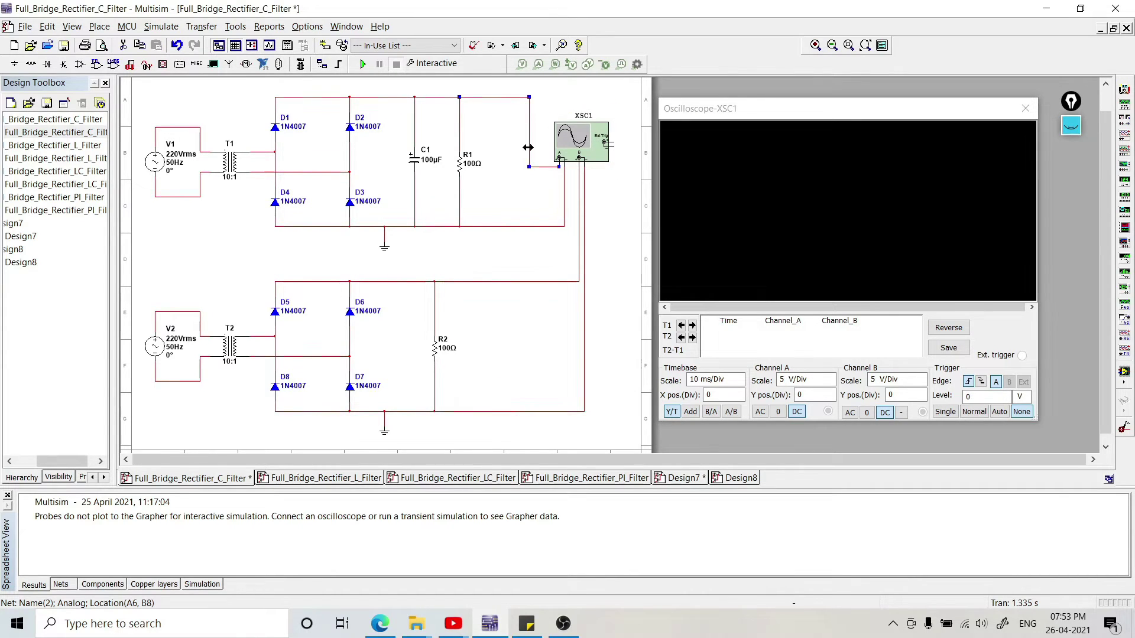
right_click(531, 170)
click(547, 177)
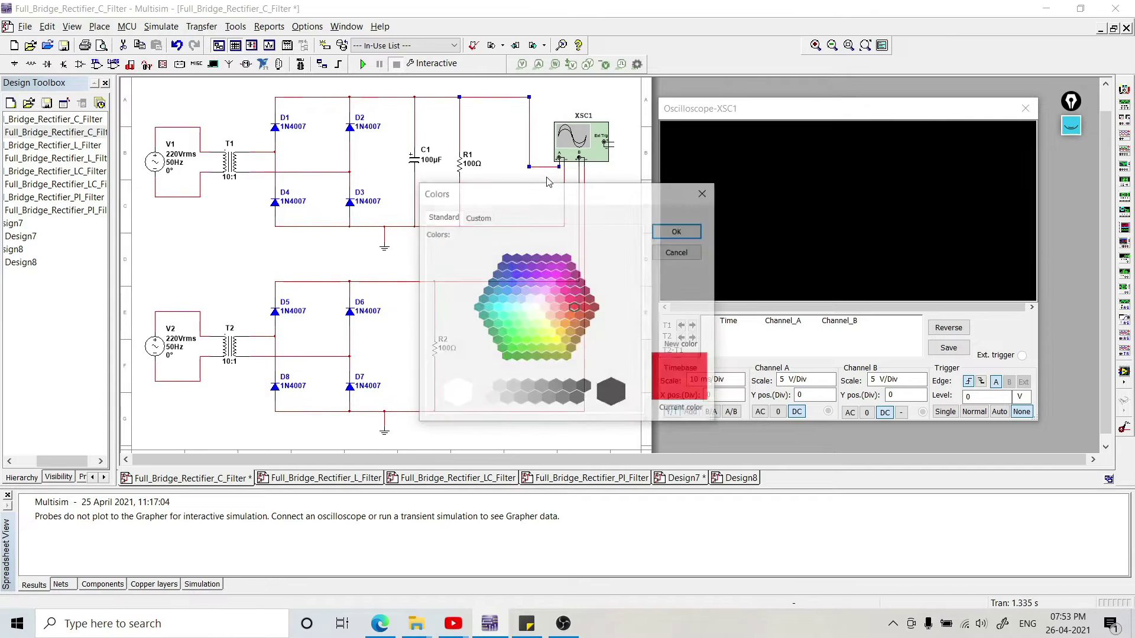
click(513, 270)
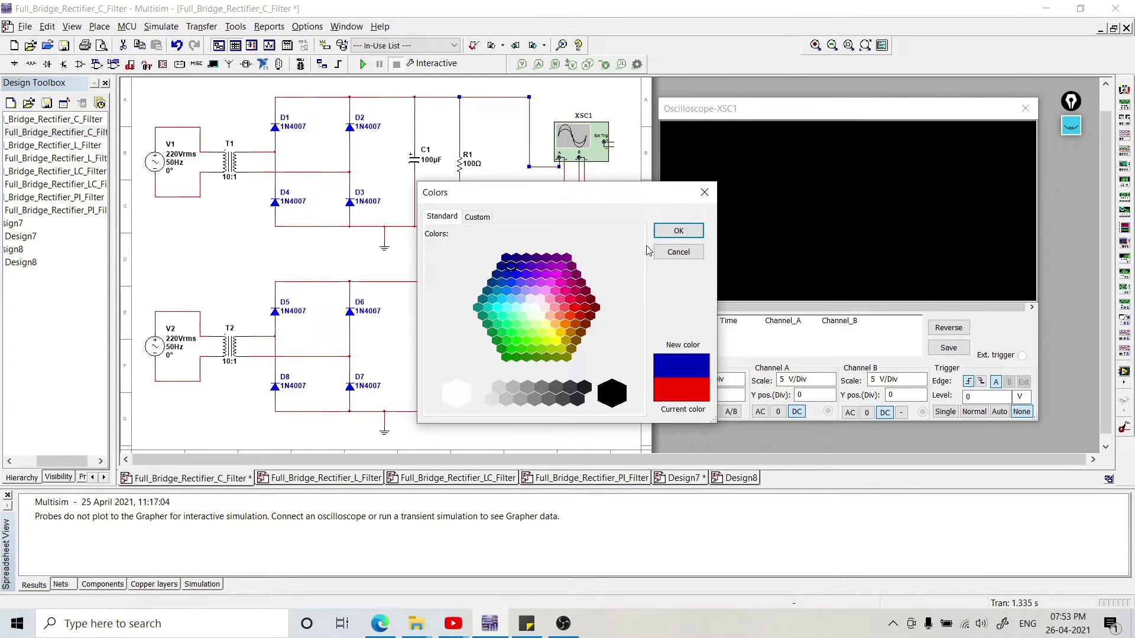
click(677, 232)
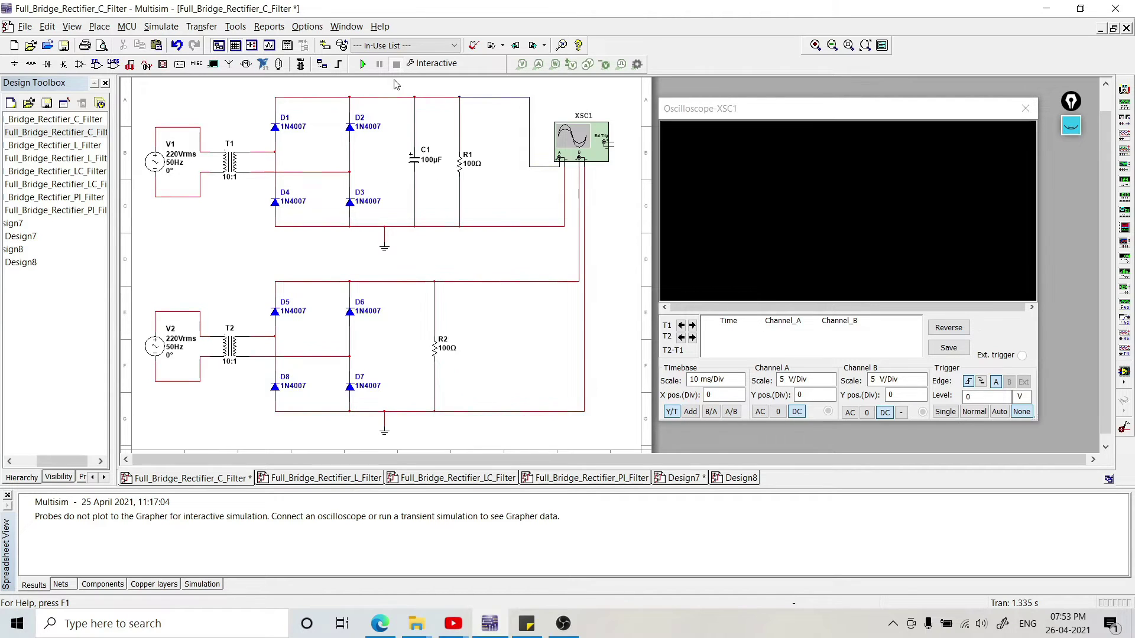
Run the simulation, set the oscilloscope's channel A scale to 1 V/Div, and stop the simulation.
click(363, 64)
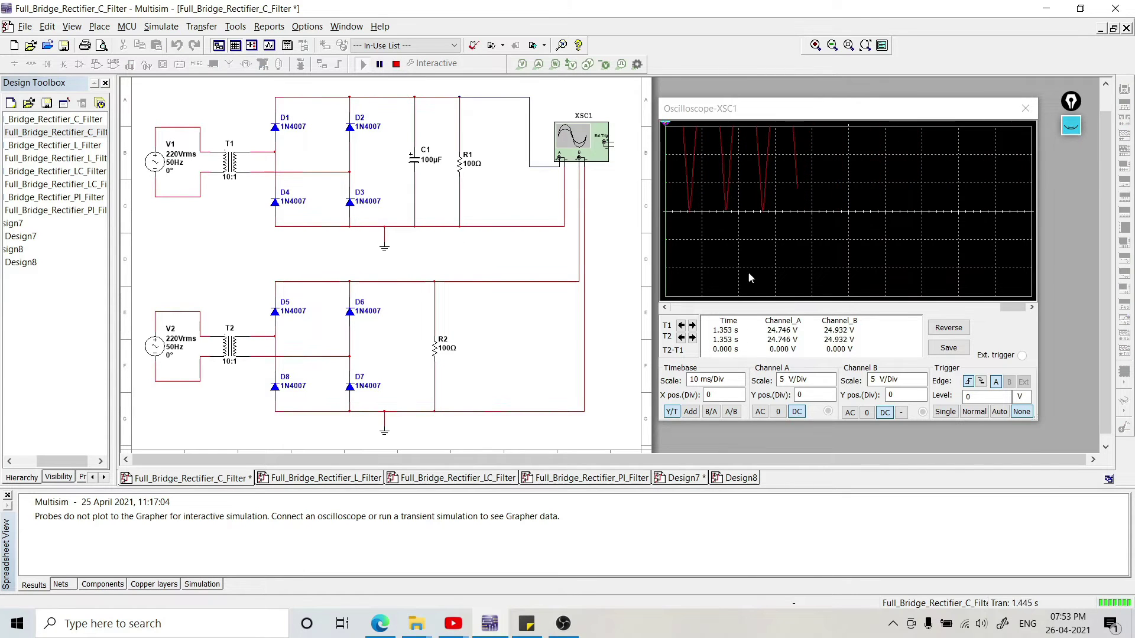
click(824, 380)
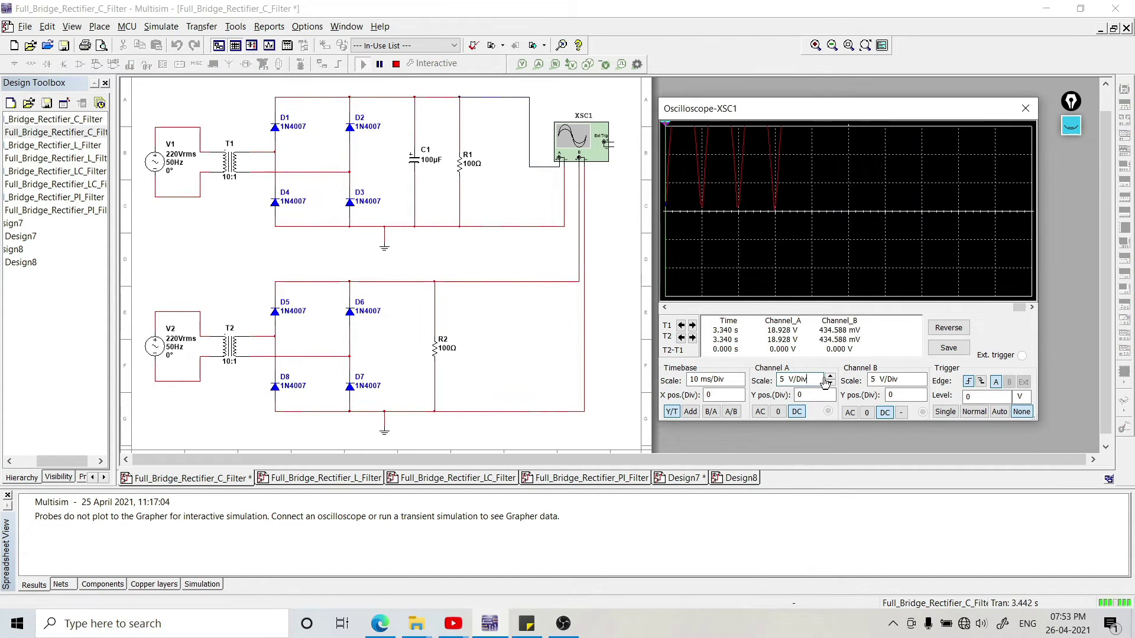
click(830, 386)
click(830, 385)
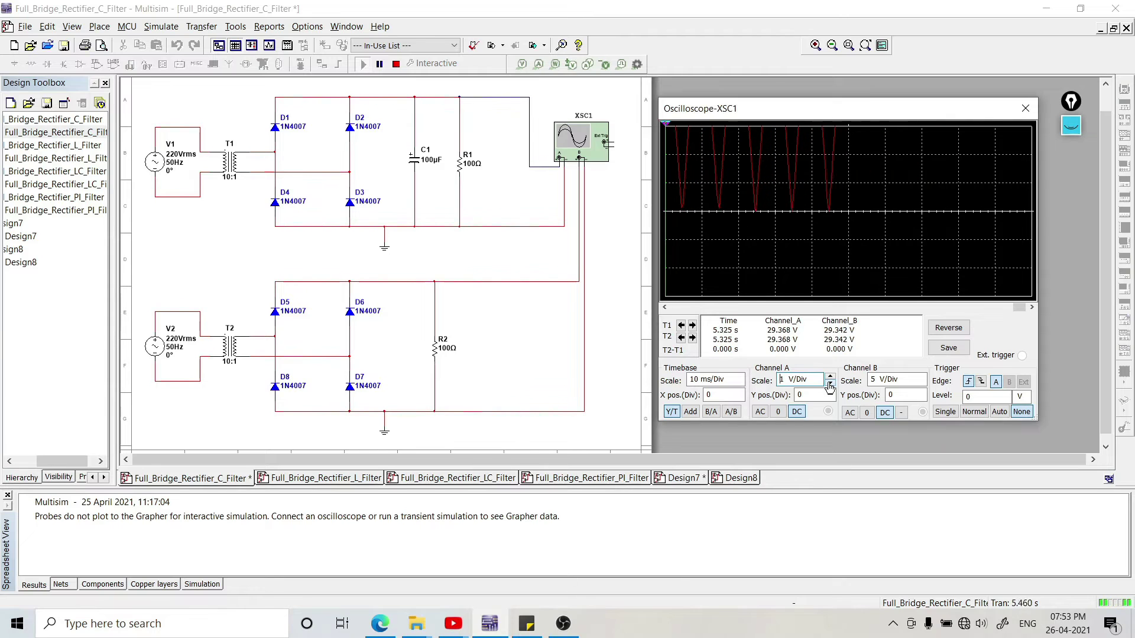
click(396, 64)
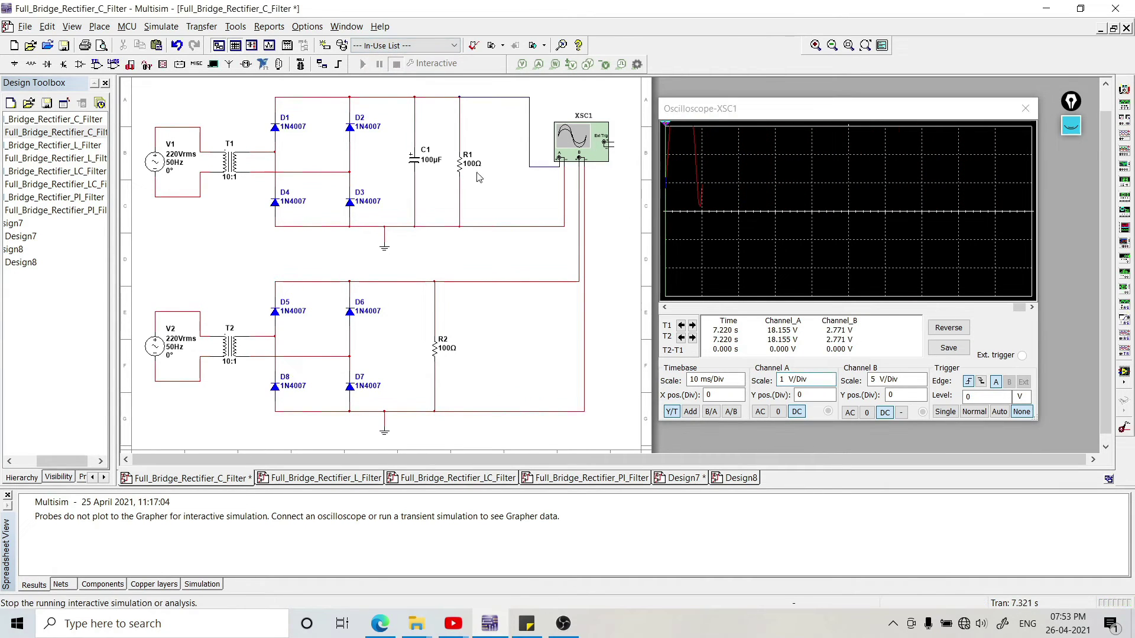
Set the oscilloscope's channel A and channel B scales to 20 V/Div, with an earlier part of the waveforms in view.
click(827, 381)
click(830, 378)
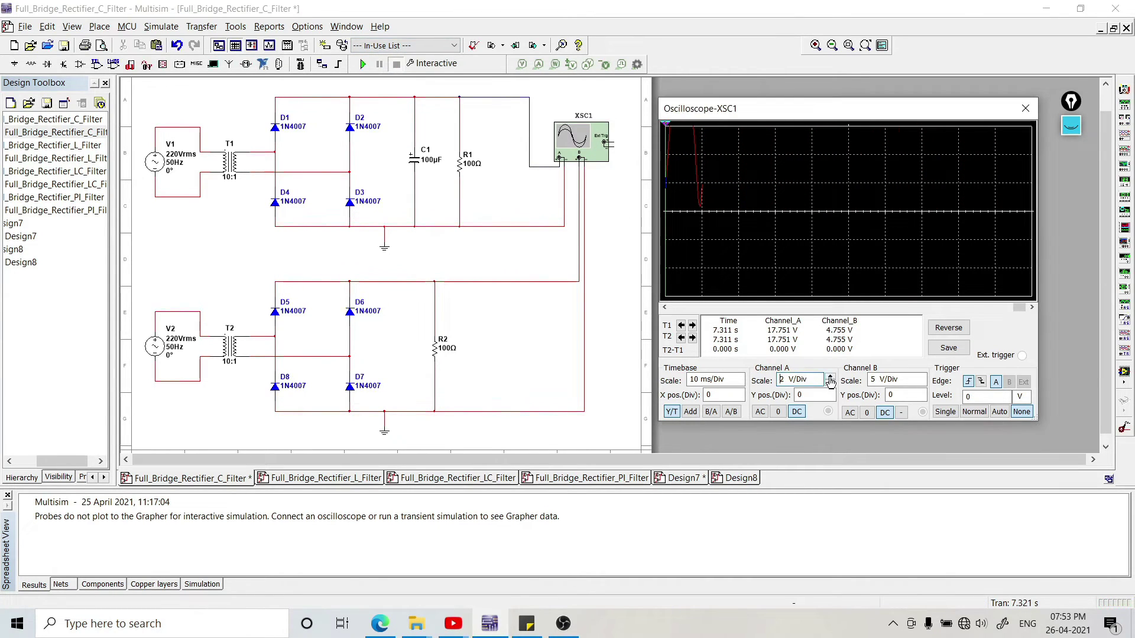
click(829, 380)
drag(1018, 307, 1015, 308)
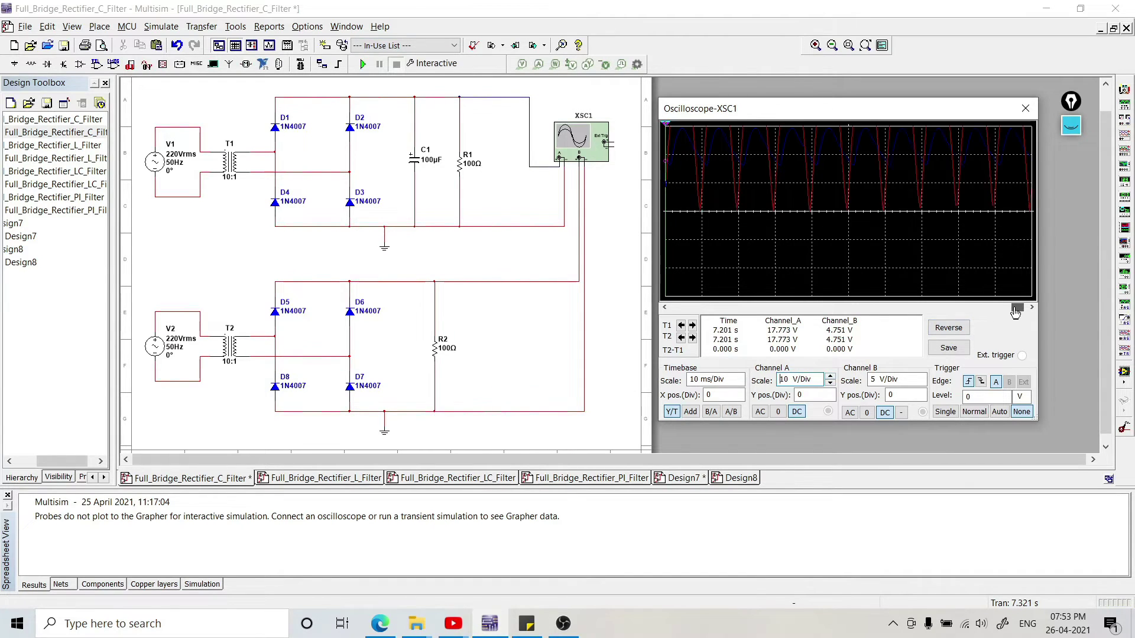
click(920, 380)
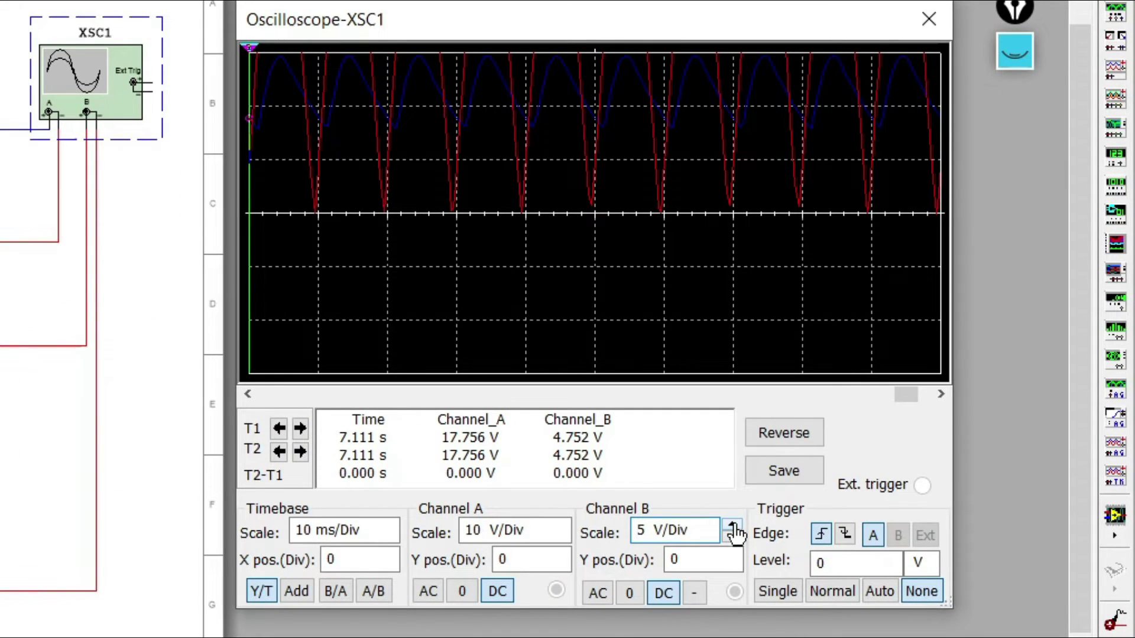
click(733, 526)
click(733, 526)
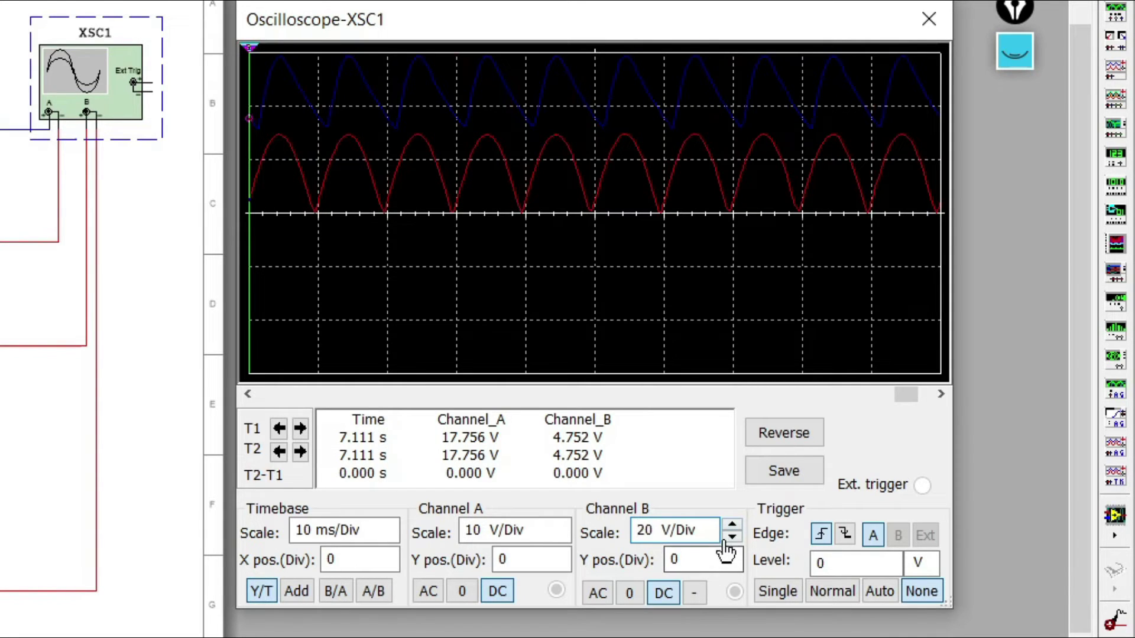
click(538, 530)
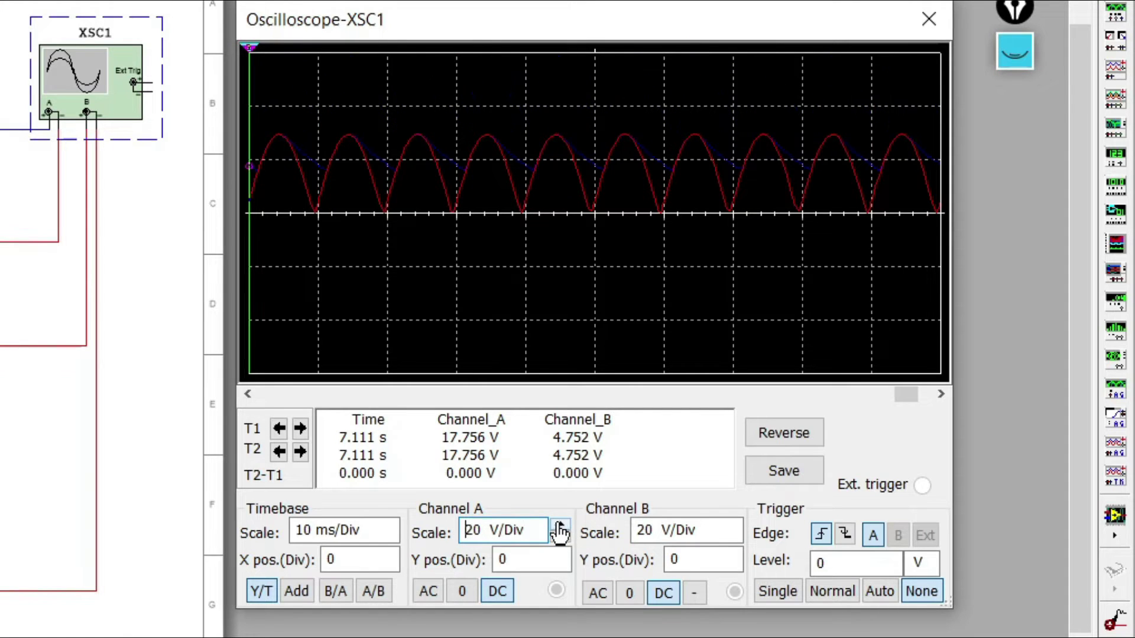
Set the oscilloscope's timebase to 5 ms/Div and reverse its display to a white background.
click(366, 534)
click(388, 525)
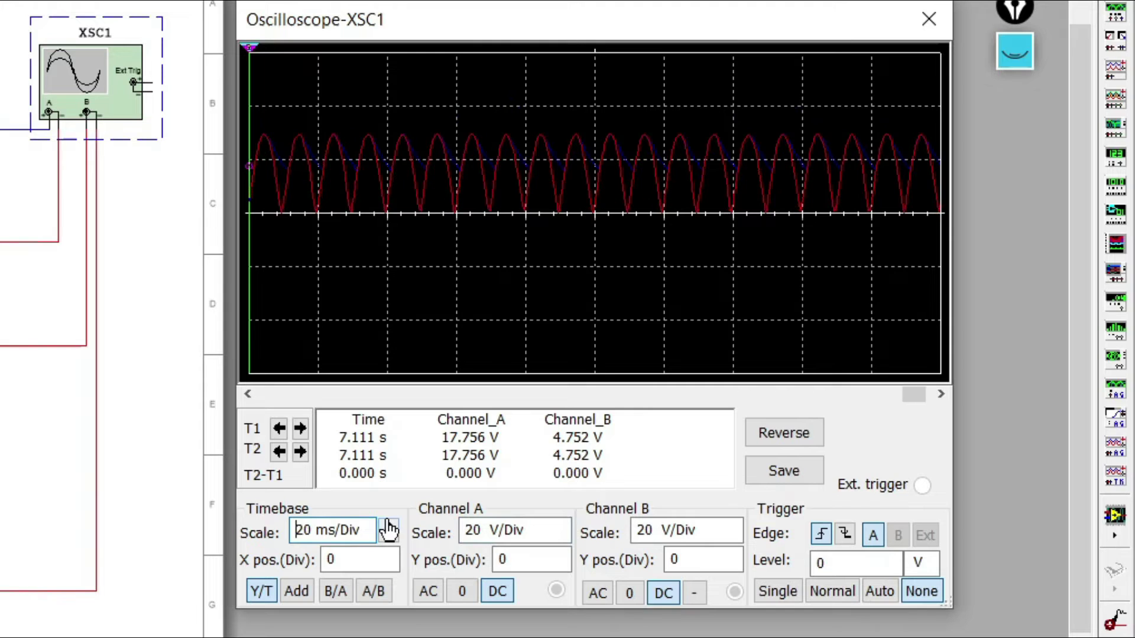
click(388, 538)
click(388, 538)
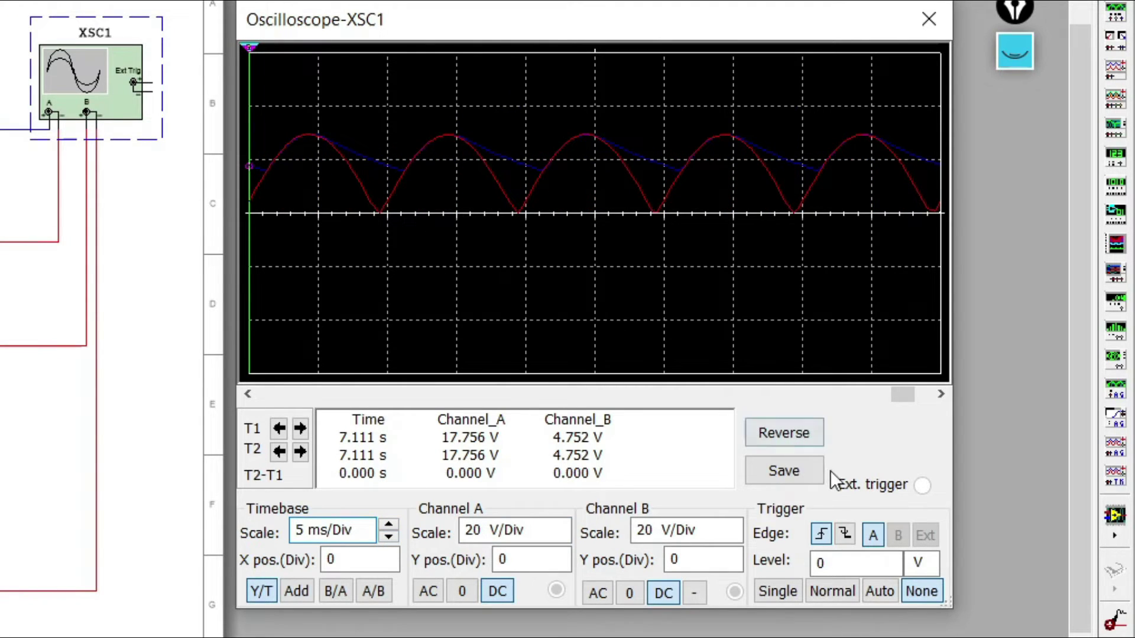
click(782, 435)
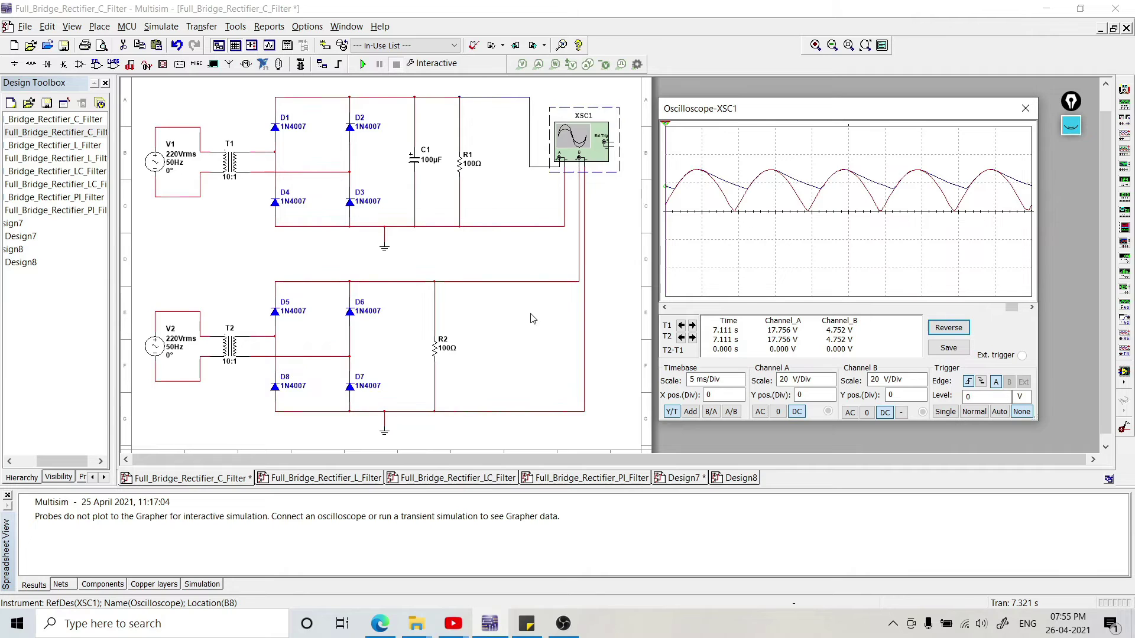
Circle the lower rectifier's output terminals, mark the upper one's + and −, draw current arrows towards C1 and R1, and hide the ink.
click(1071, 125)
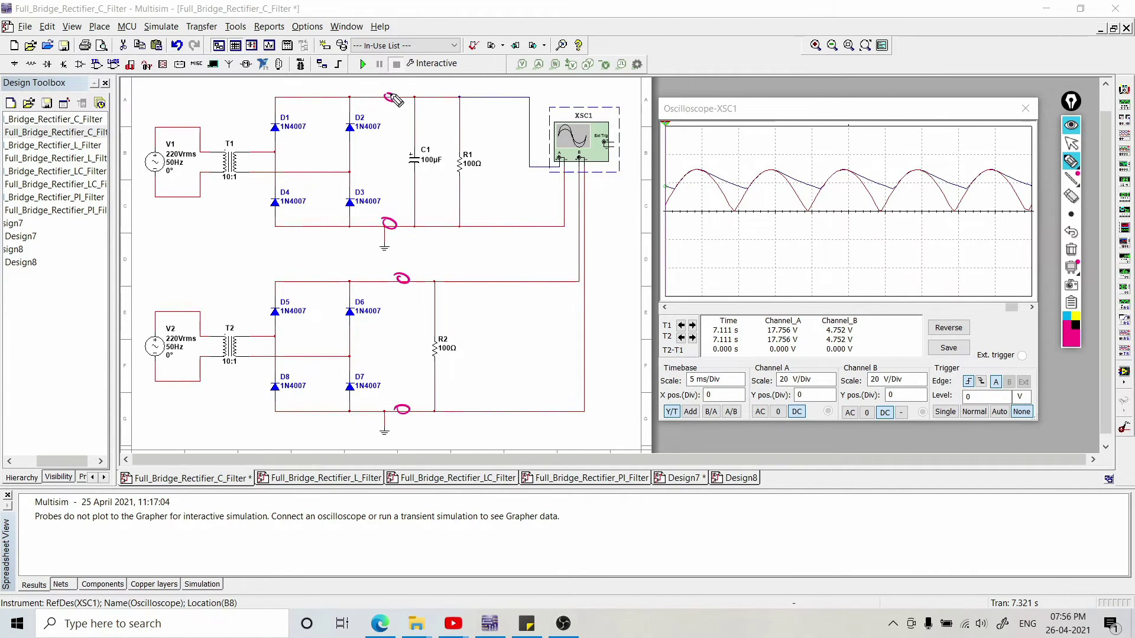
drag(389, 95, 388, 100)
drag(410, 223, 391, 227)
drag(381, 103, 394, 102)
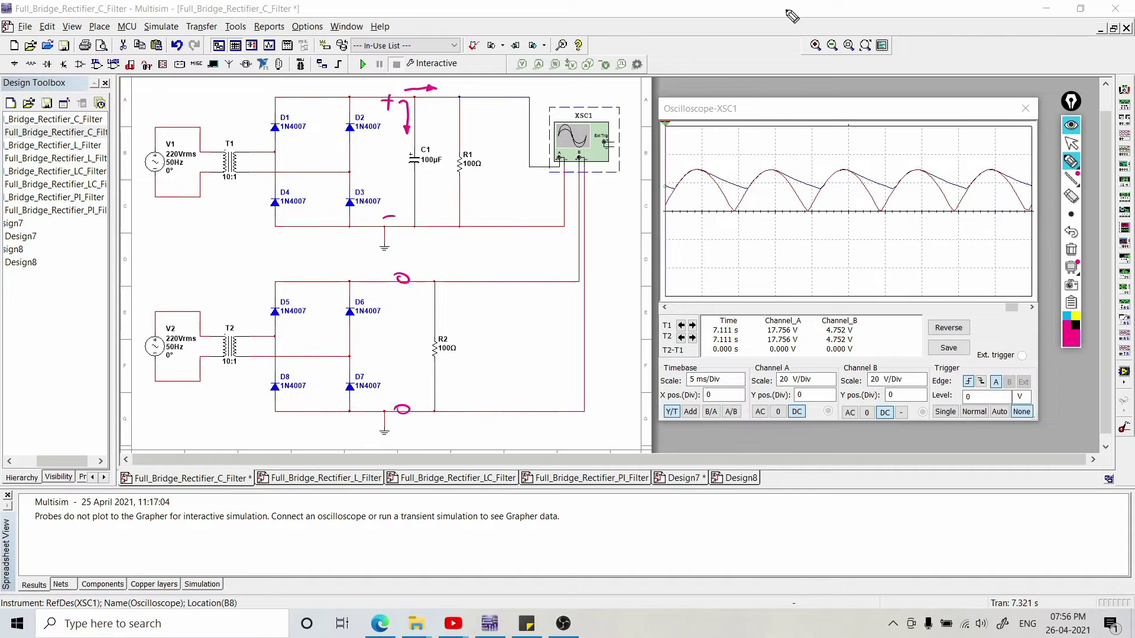
click(1072, 126)
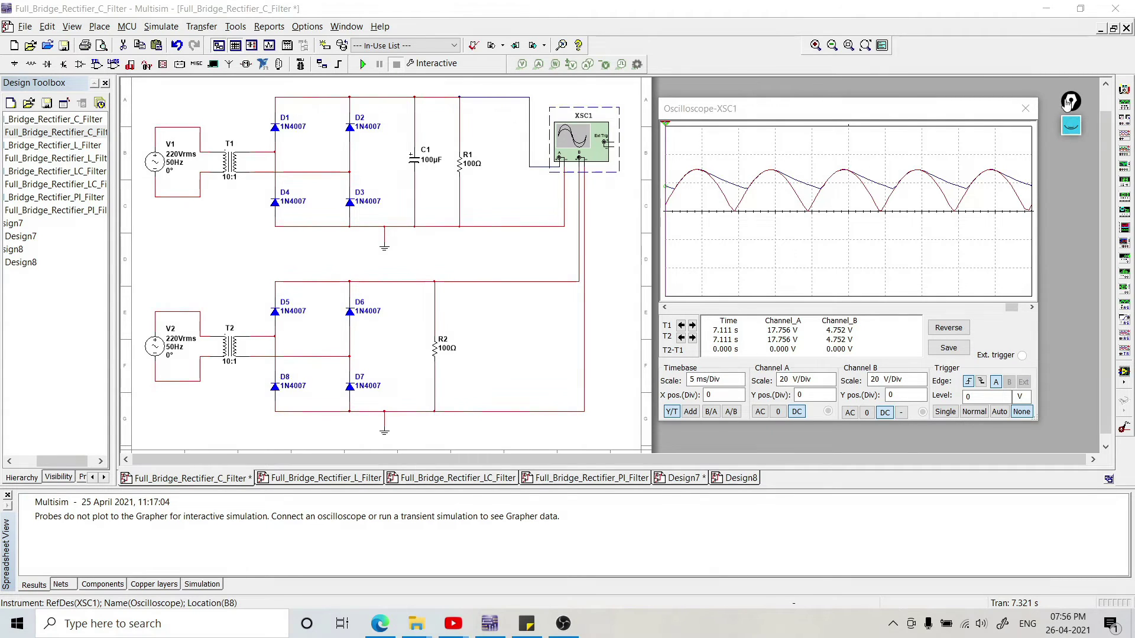
Show the waveforms from time zero with the ink visible, and mark the falling slope after the first peak in pink.
drag(1010, 317, 642, 295)
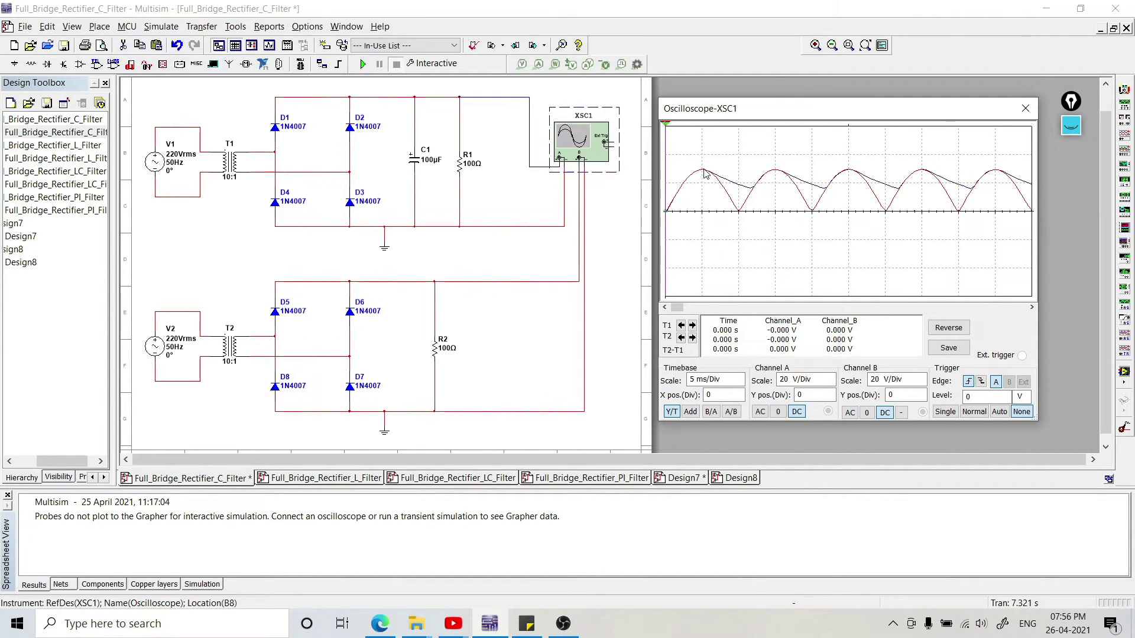
click(1070, 125)
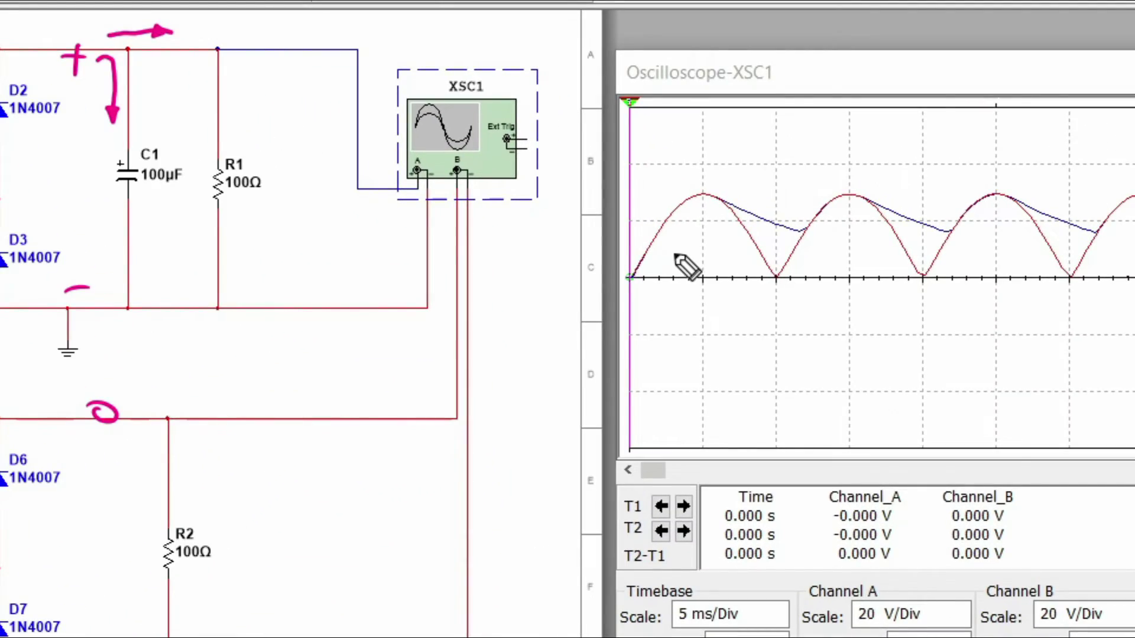
click(717, 195)
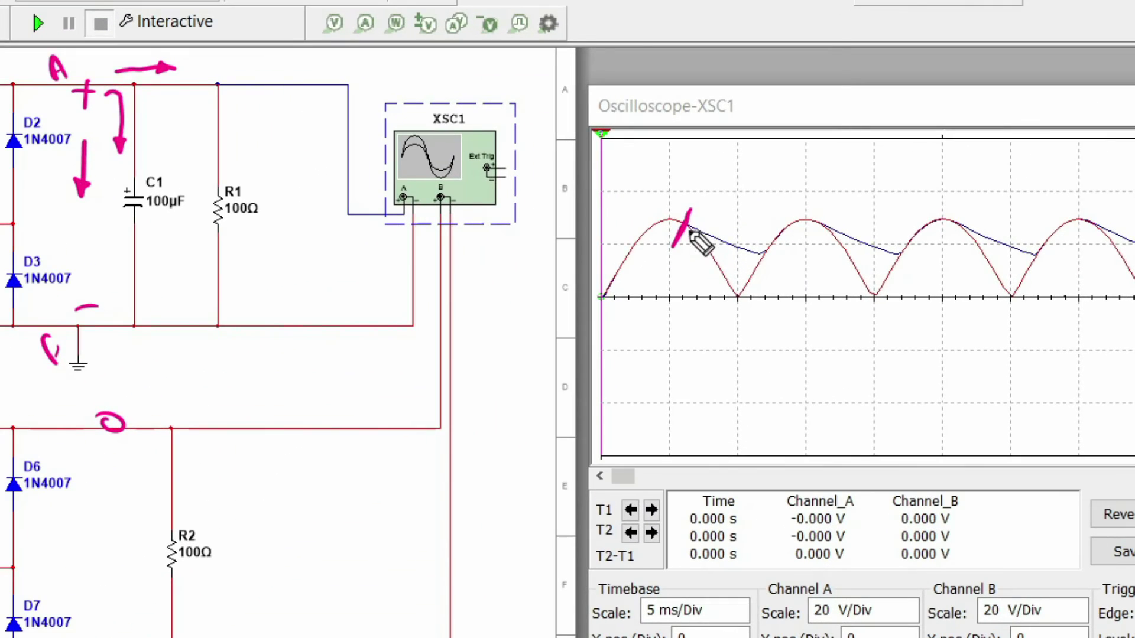
drag(689, 231, 732, 286)
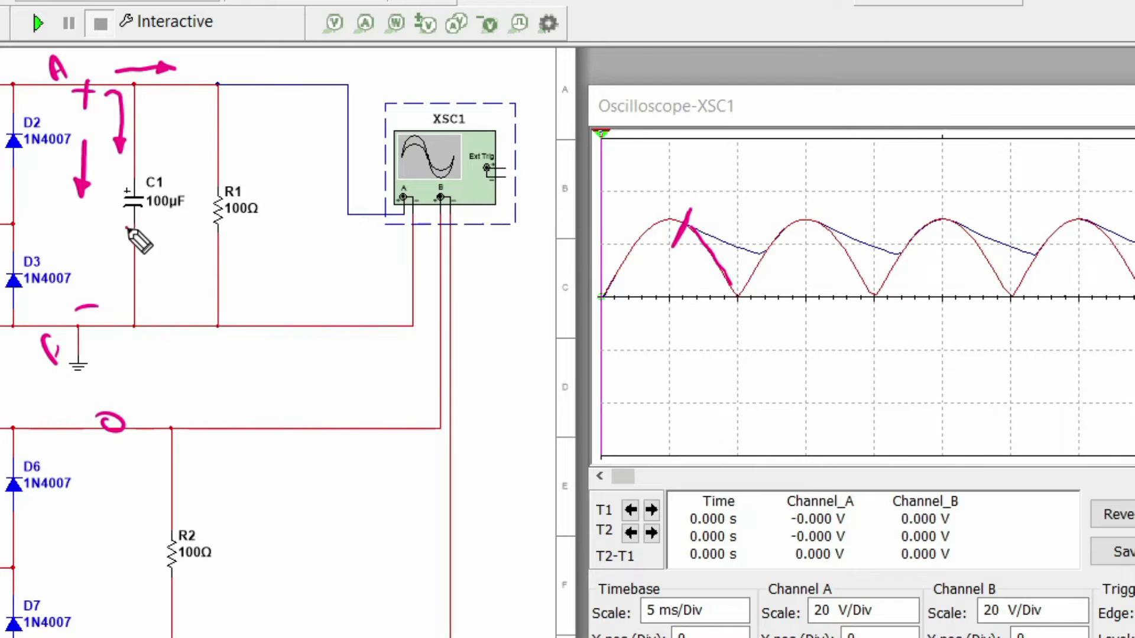
Circle C1 with a discharge arrow towards R1, and replace the pink slope marks with a black line along the first discharge curve.
mouse_move(127, 229)
mouse_down()
mouse_move(184, 195)
mouse_move(112, 191)
mouse_move(144, 233)
mouse_move(170, 197)
mouse_up()
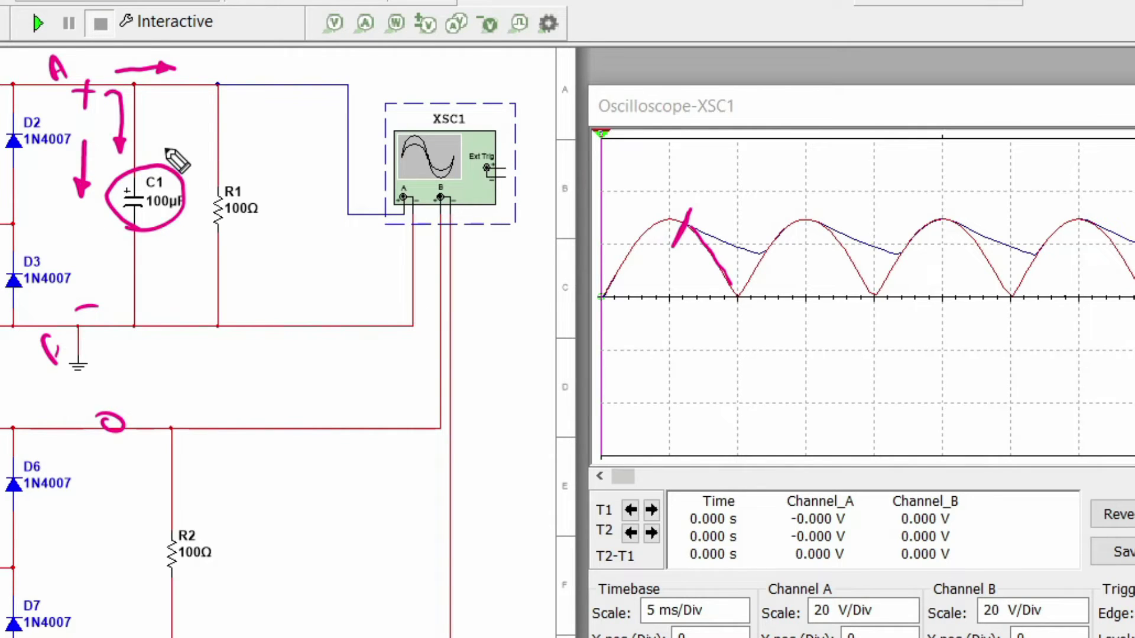
mouse_move(153, 152)
mouse_down()
mouse_move(168, 95)
mouse_move(196, 94)
mouse_move(187, 101)
mouse_up()
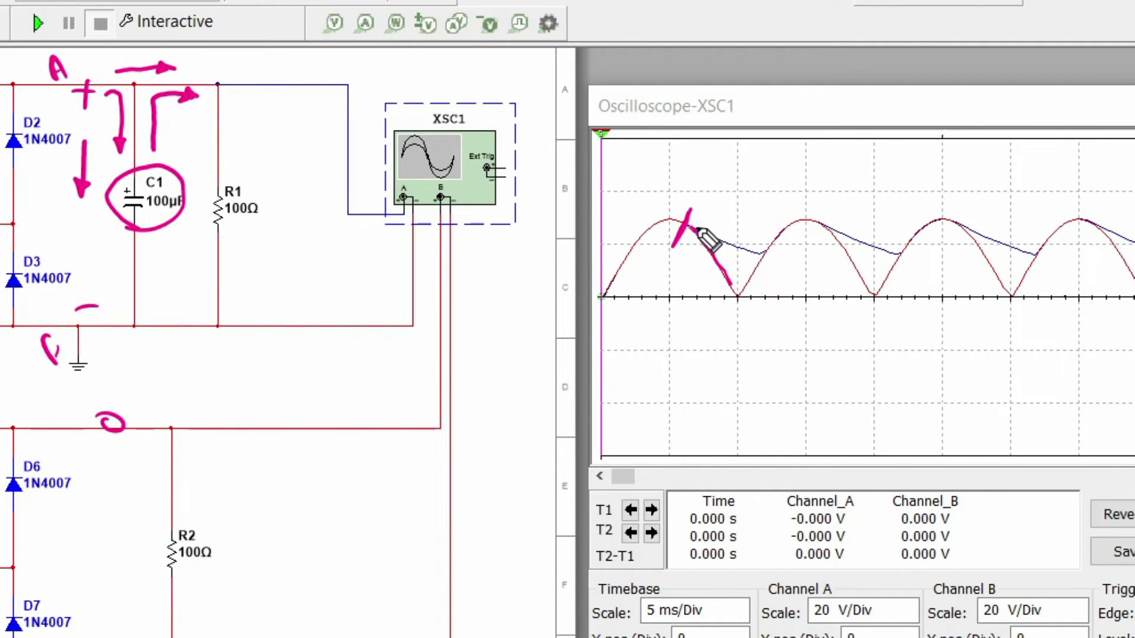
drag(690, 224, 733, 238)
drag(710, 261, 702, 232)
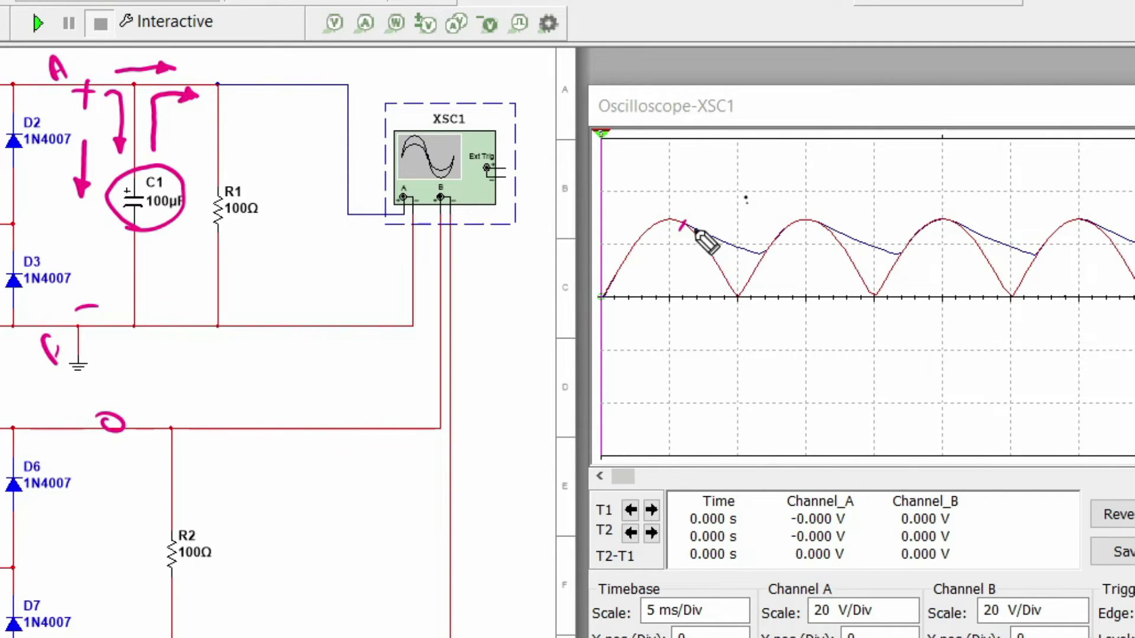
mouse_move(702, 236)
mouse_down()
mouse_move(686, 228)
mouse_move(754, 248)
mouse_up()
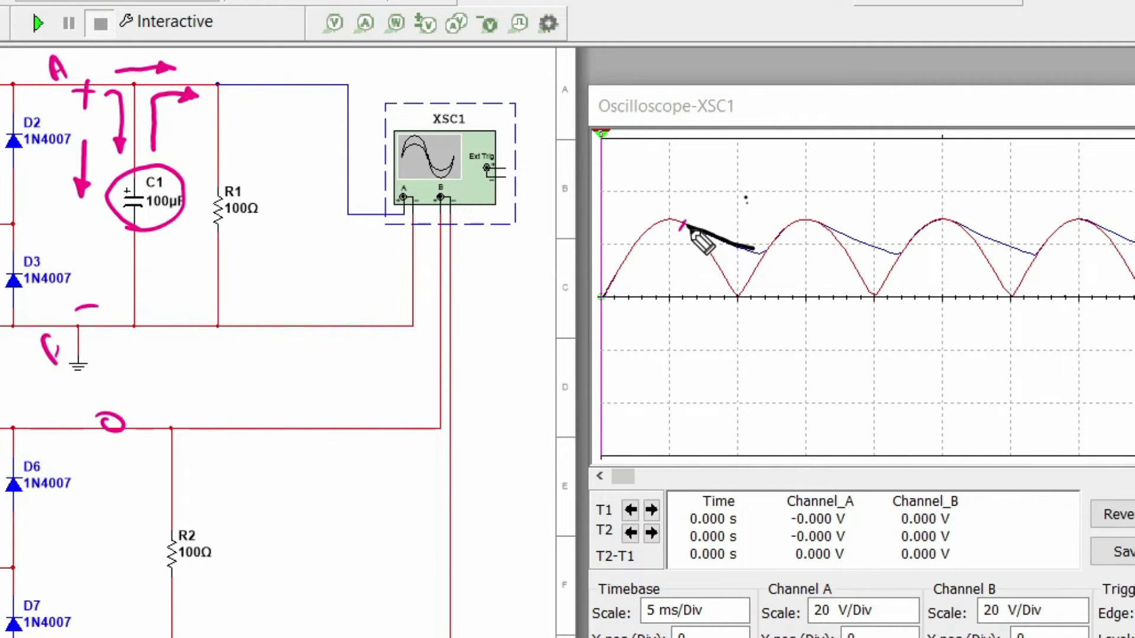
Trace the unfiltered curve in pink from the first discharge point through zero to the second peak, and mark + and − across R1.
drag(685, 229, 738, 294)
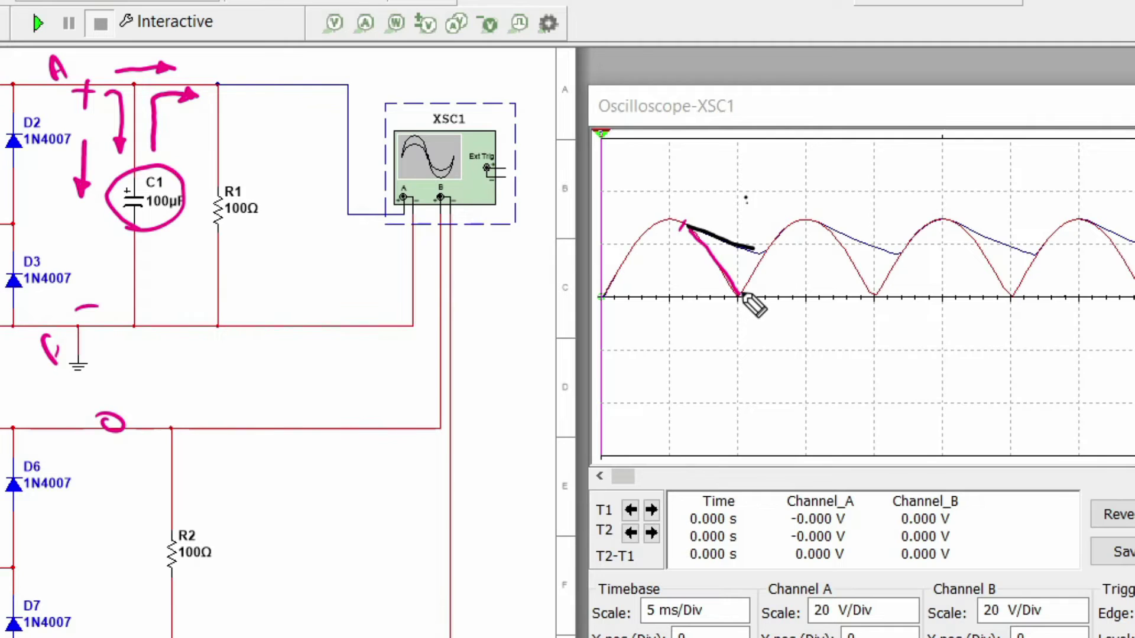
drag(739, 294, 757, 264)
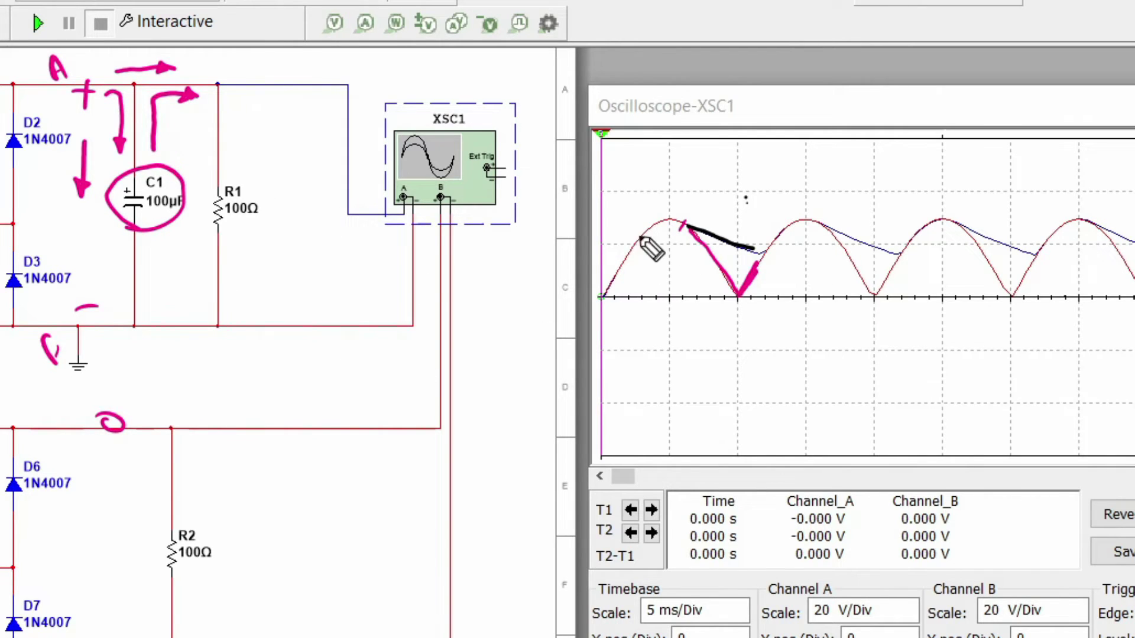
mouse_move(243, 93)
mouse_down()
mouse_move(246, 111)
mouse_move(262, 106)
mouse_up()
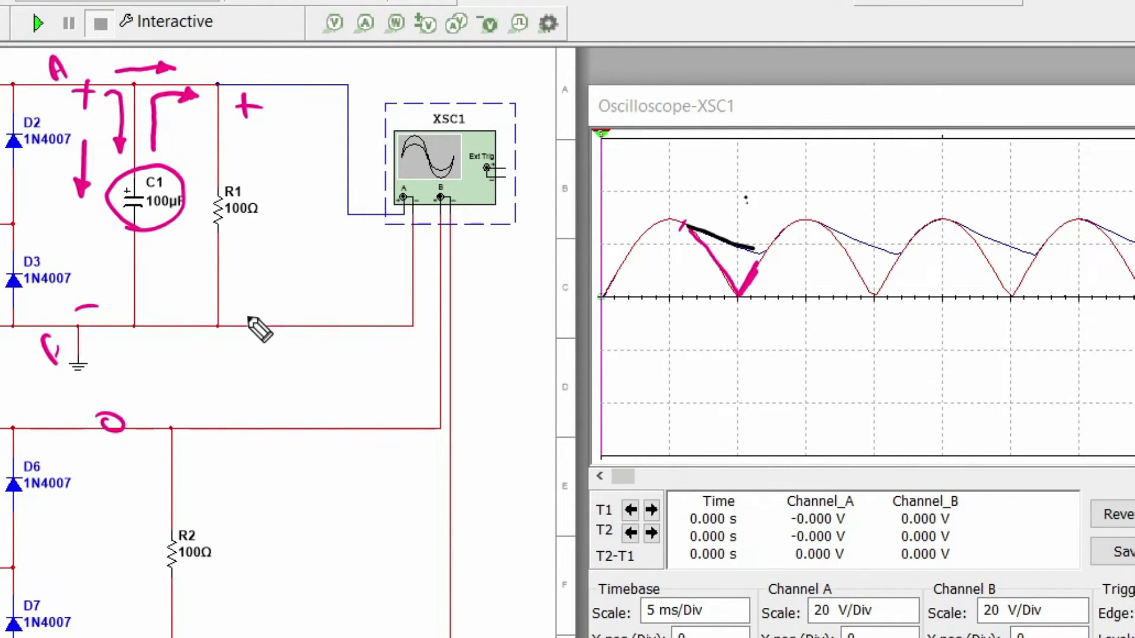
drag(244, 314, 263, 312)
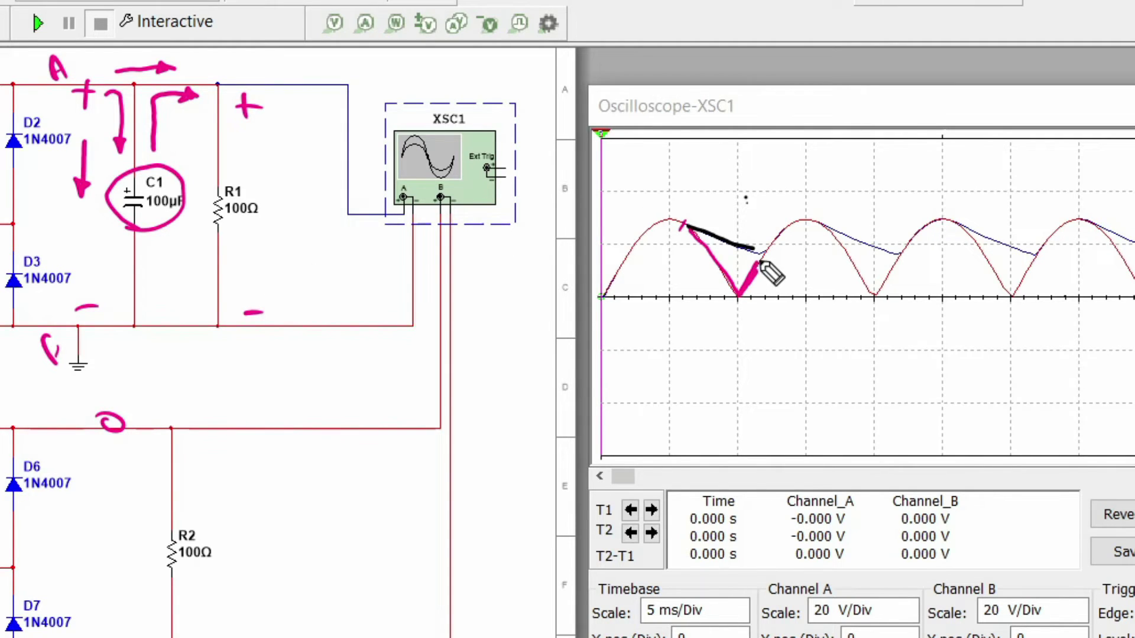
drag(760, 261, 769, 248)
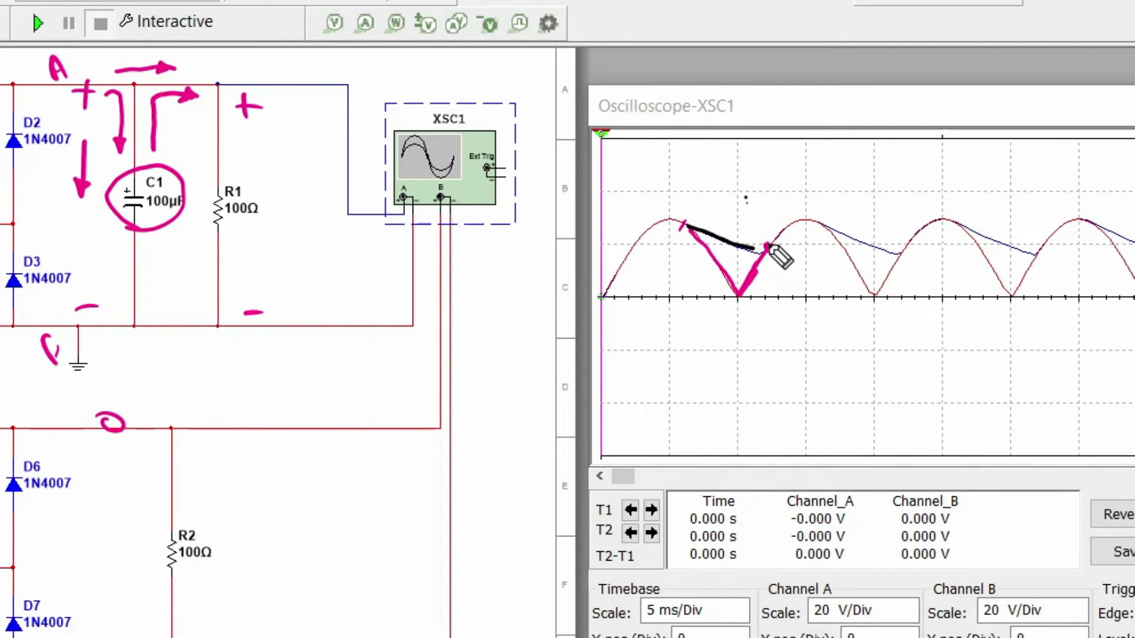
drag(768, 248, 816, 220)
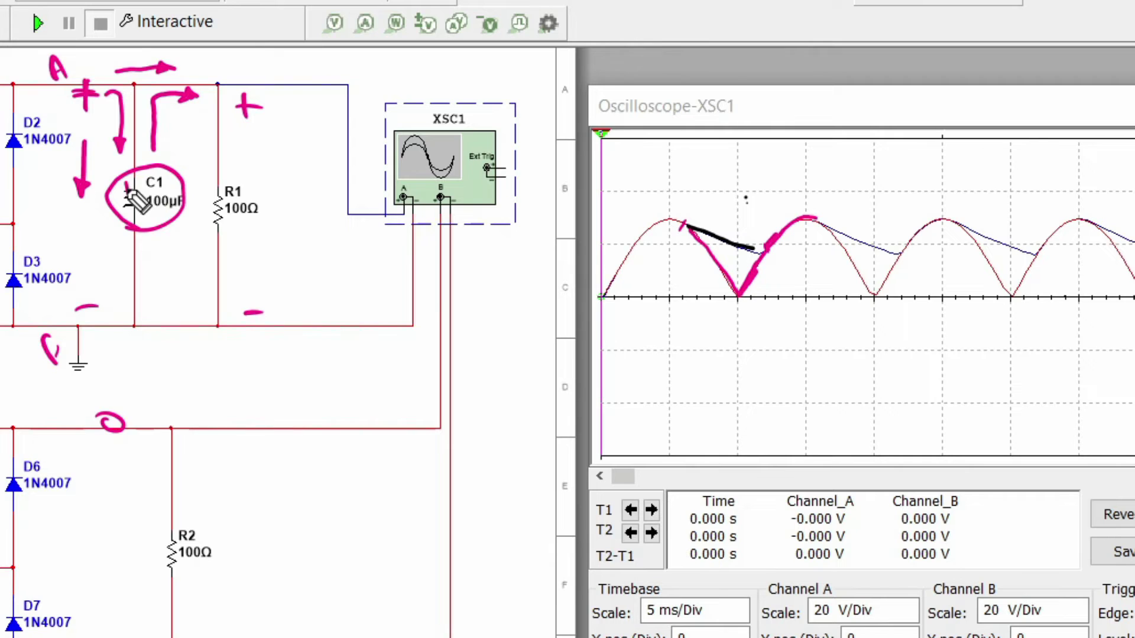
Retrace the charging arrow into C1, and mark the second pulse's charging and discharging intervals with vertical lines and an arrow.
mouse_move(102, 98)
mouse_down()
mouse_move(119, 94)
mouse_move(122, 152)
mouse_up()
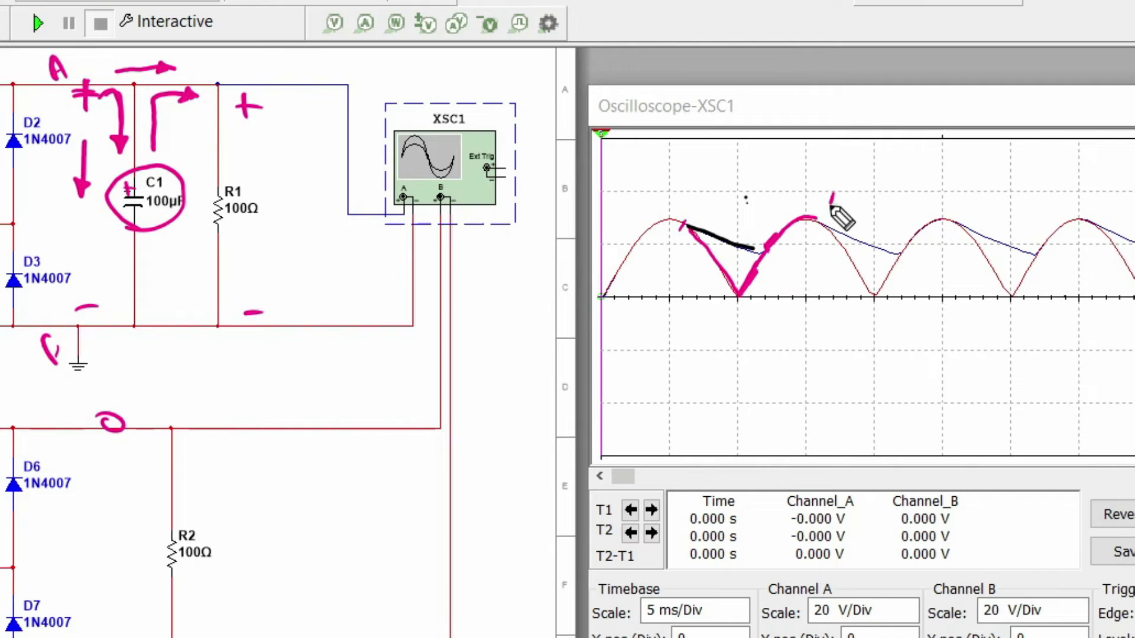
drag(828, 187, 819, 236)
drag(765, 277, 778, 223)
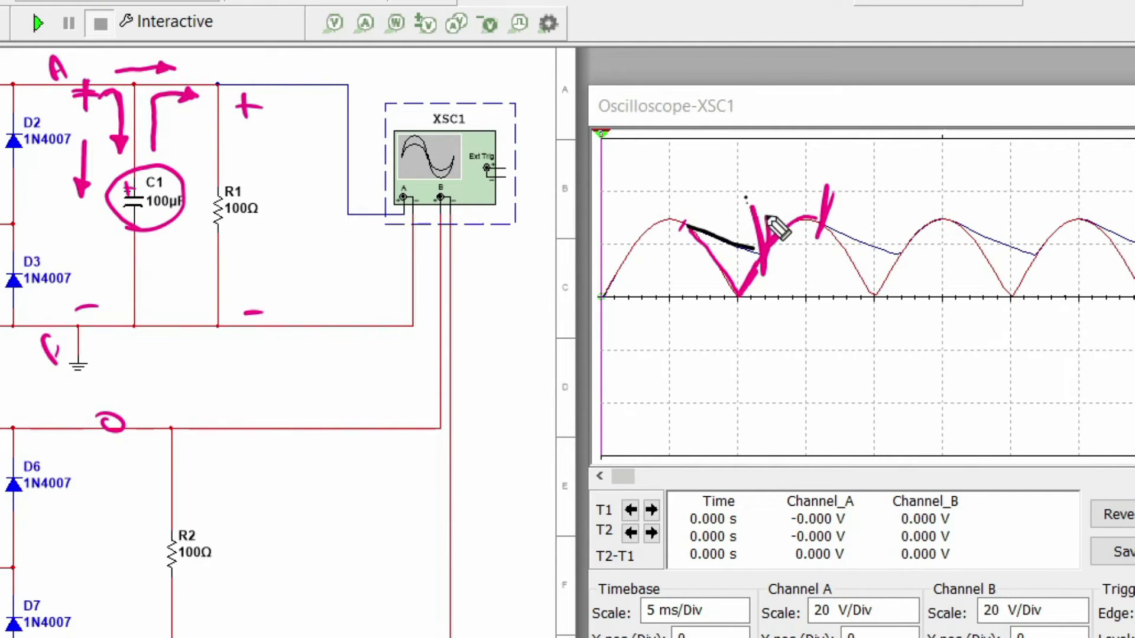
mouse_move(831, 185)
mouse_down()
mouse_move(835, 195)
mouse_move(772, 207)
mouse_up()
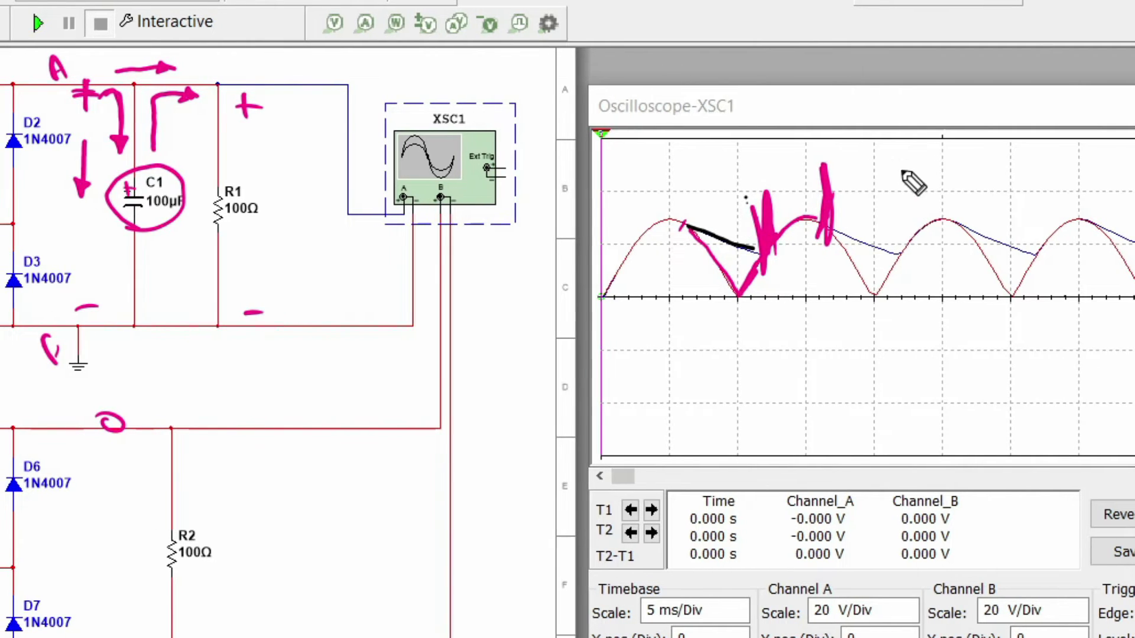
mouse_move(897, 171)
mouse_down()
mouse_move(901, 280)
mouse_move(897, 183)
mouse_move(887, 188)
mouse_up()
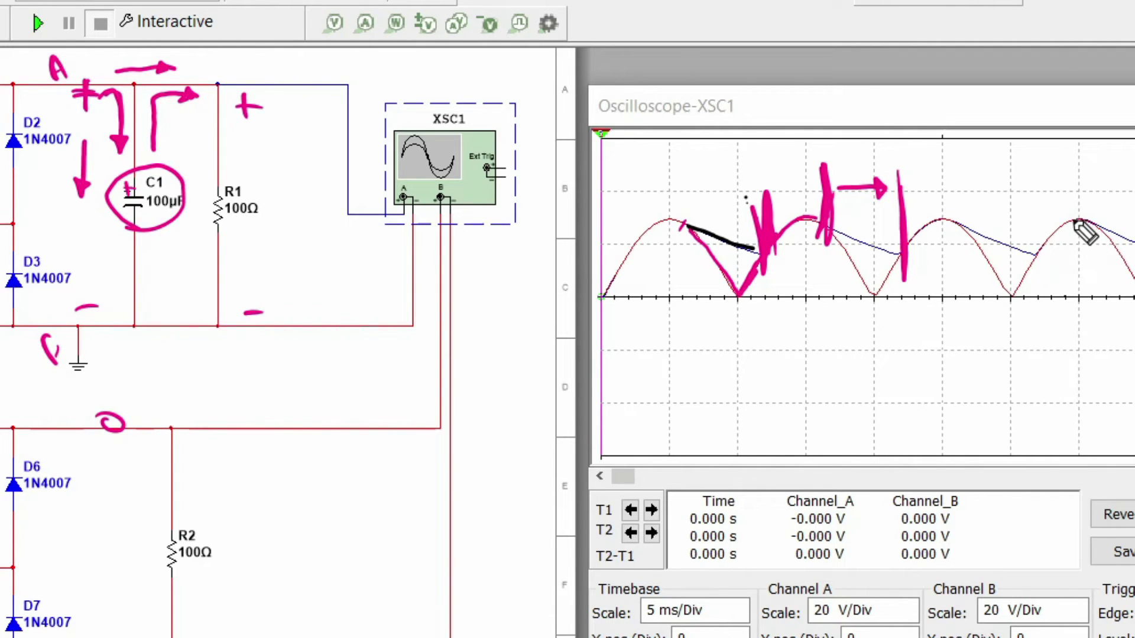
Mark the peak, zero and filtered-minimum levels near the fourth pulse, underline C1, and erase the strokes over the earlier pulses.
mouse_move(1074, 221)
mouse_down()
mouse_move(1090, 220)
mouse_move(1058, 220)
mouse_up()
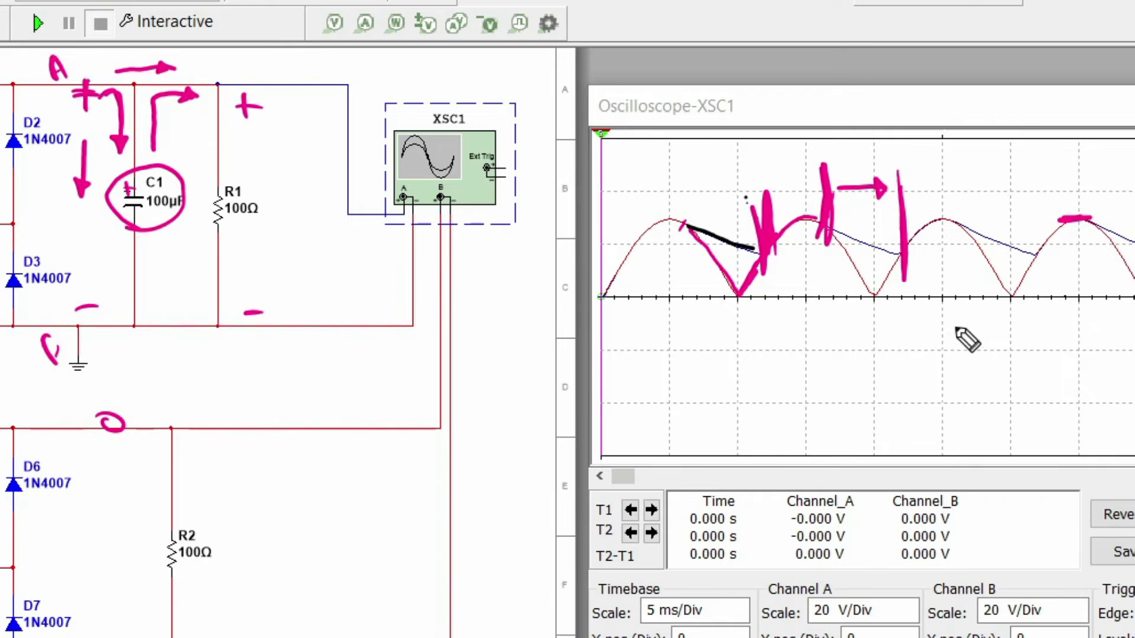
mouse_move(1032, 295)
mouse_down()
mouse_move(1001, 296)
mouse_move(1027, 296)
mouse_up()
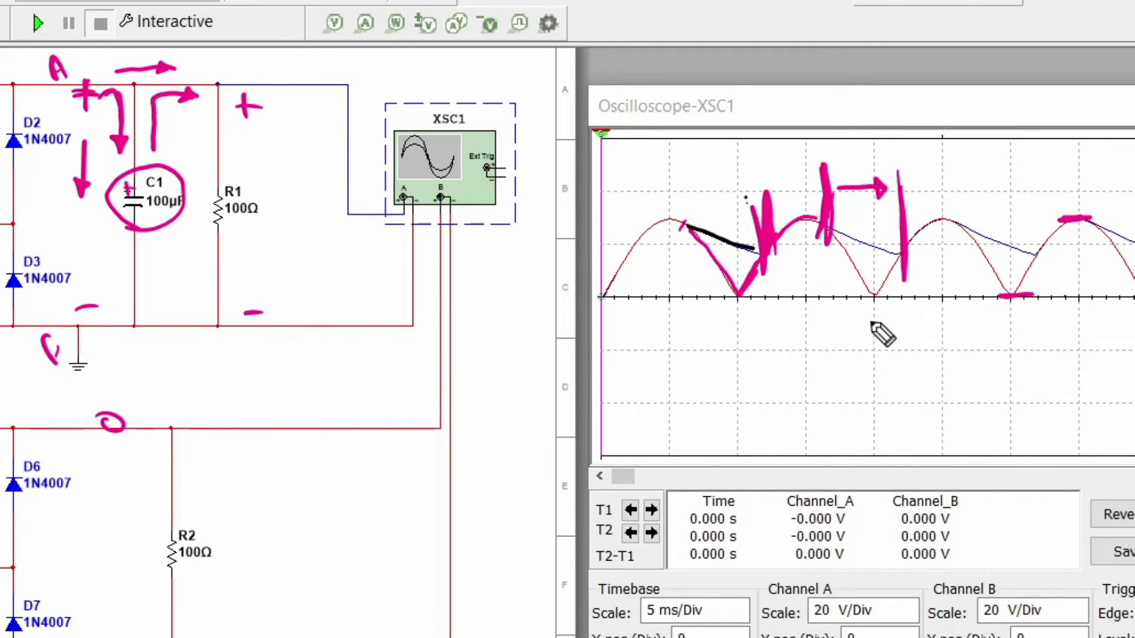
mouse_move(988, 94)
mouse_down()
mouse_move(999, 102)
mouse_move(986, 95)
mouse_up()
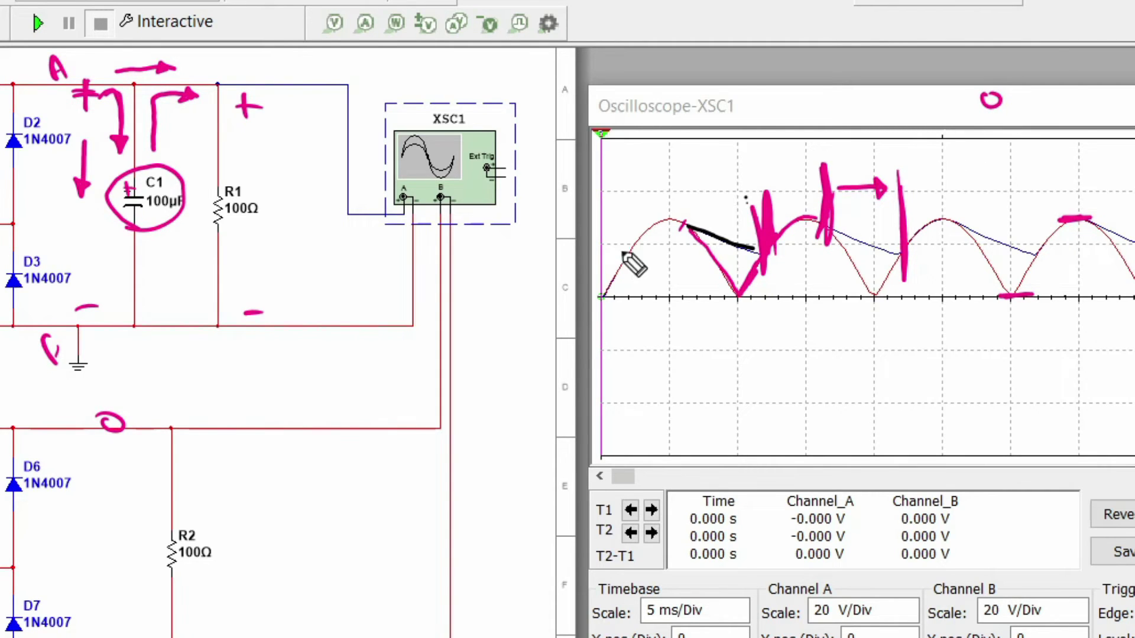
drag(126, 258, 183, 224)
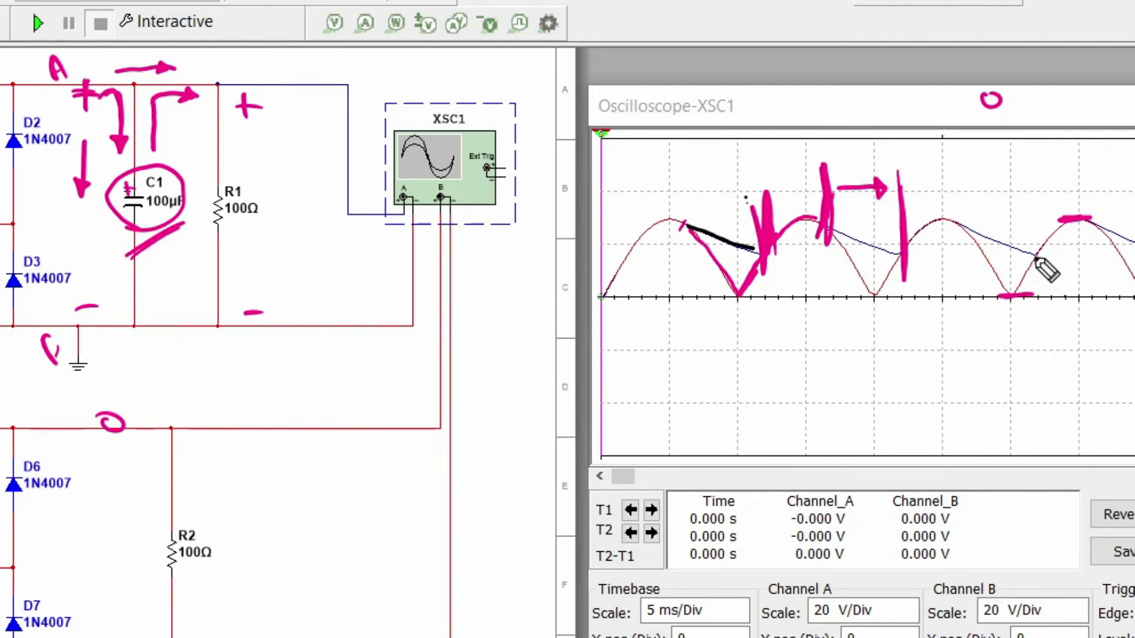
mouse_move(1023, 255)
mouse_down()
mouse_move(1058, 252)
mouse_move(1091, 217)
mouse_up()
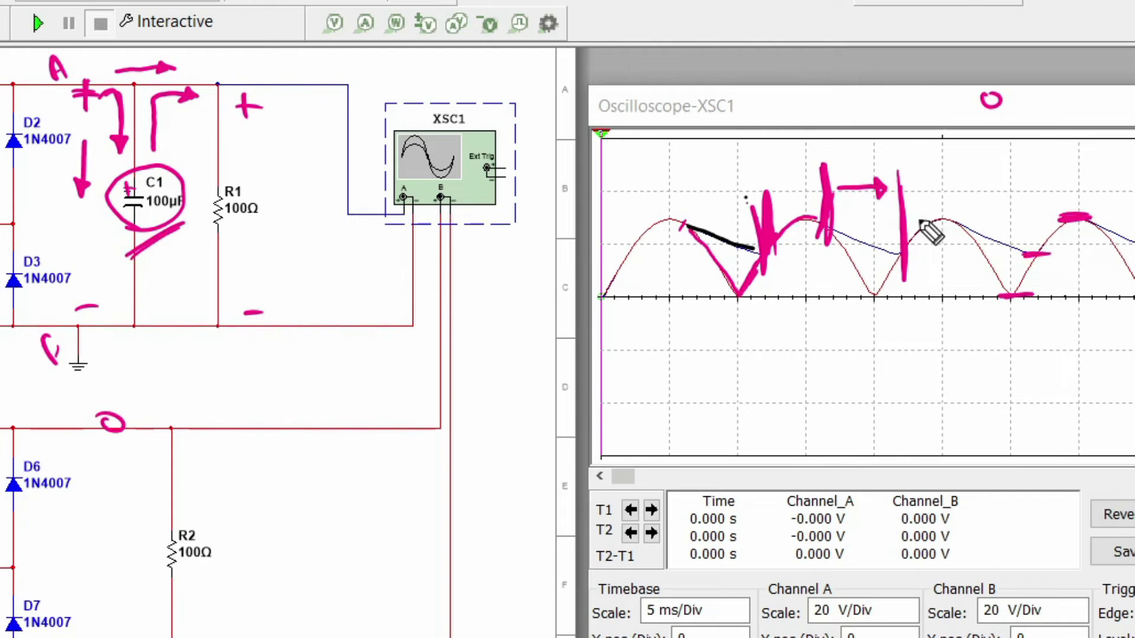
mouse_move(931, 234)
mouse_down()
mouse_move(871, 201)
mouse_move(815, 204)
mouse_move(757, 246)
mouse_move(735, 300)
mouse_up()
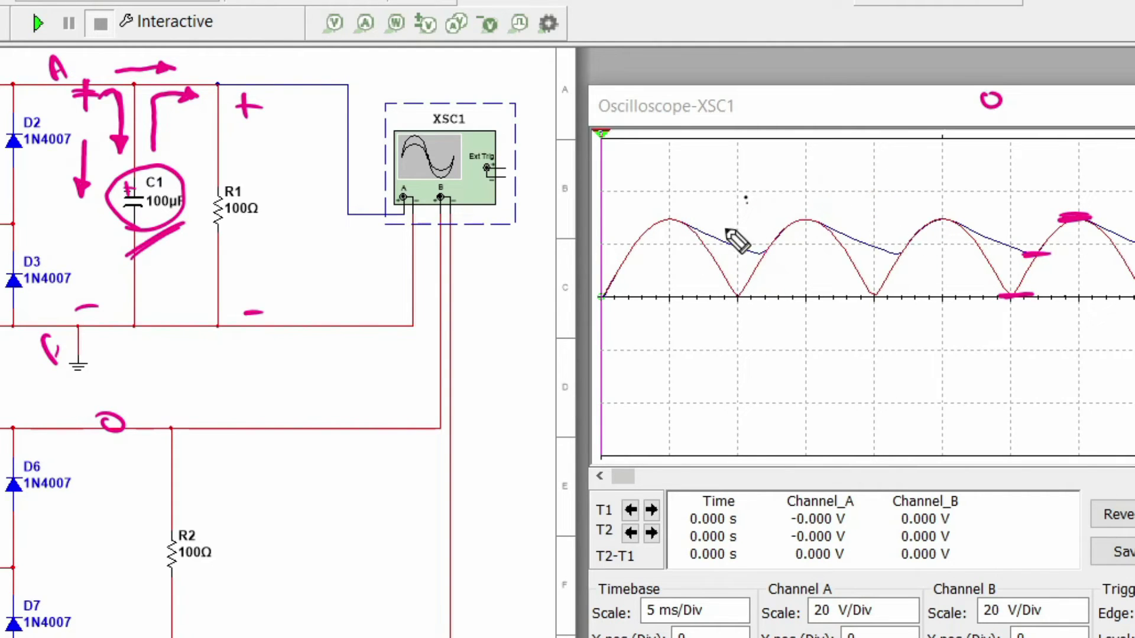
Erase the fourth pulse's level marks, and mark the first peak, the following filtered minimum and the second peak with pink lines.
mouse_move(728, 232)
mouse_down()
mouse_move(869, 272)
mouse_move(987, 282)
mouse_move(1071, 240)
mouse_move(1059, 238)
mouse_move(1000, 313)
mouse_move(1021, 237)
mouse_move(989, 102)
mouse_up()
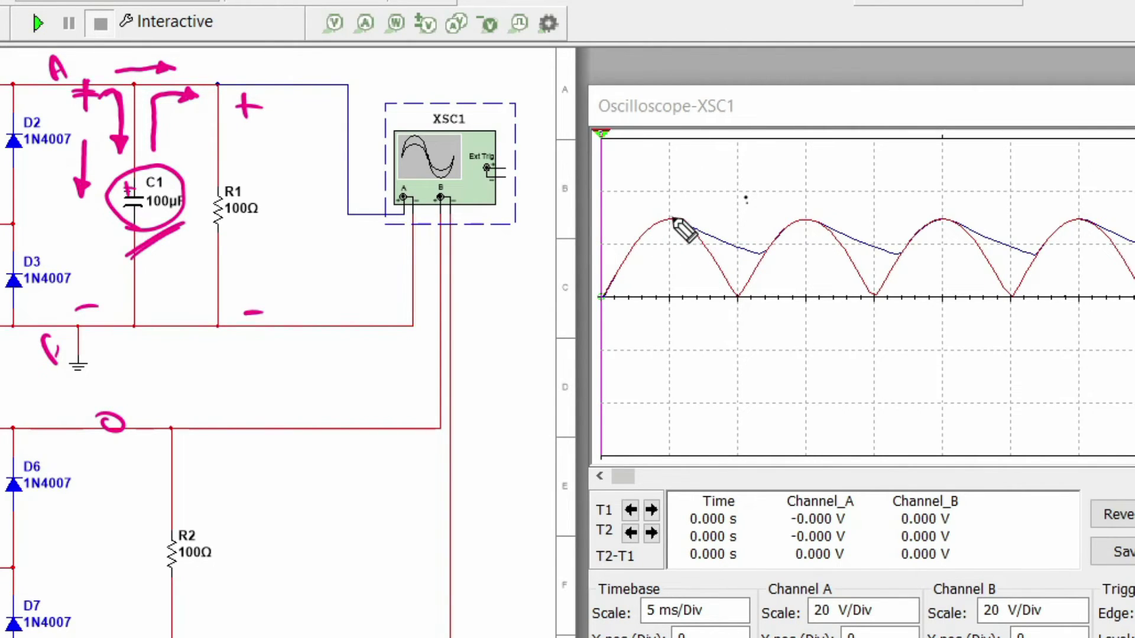
drag(674, 223, 685, 219)
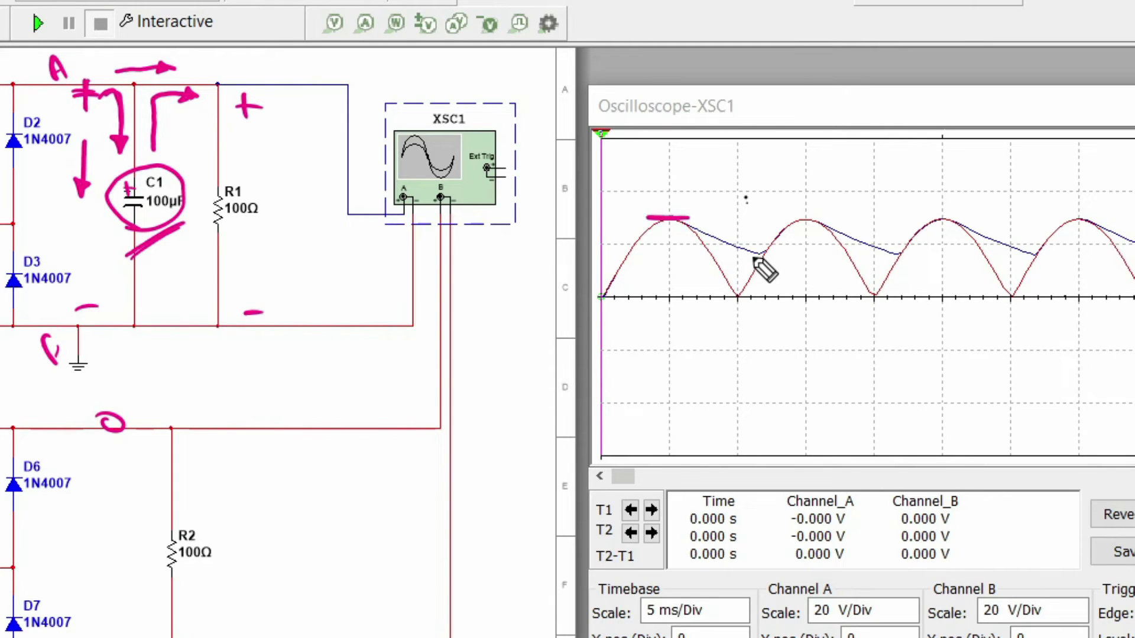
mouse_move(750, 256)
mouse_down()
mouse_move(780, 255)
mouse_move(818, 220)
mouse_up()
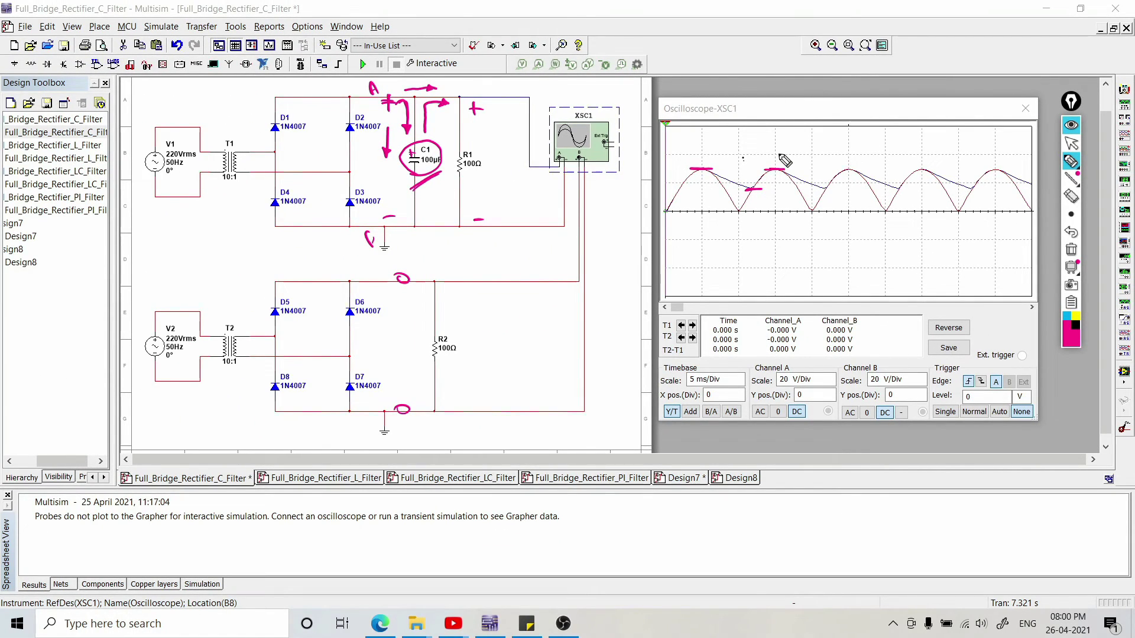
Hide the screen annotations and set C1's capacitance to 300 µF.
click(1070, 126)
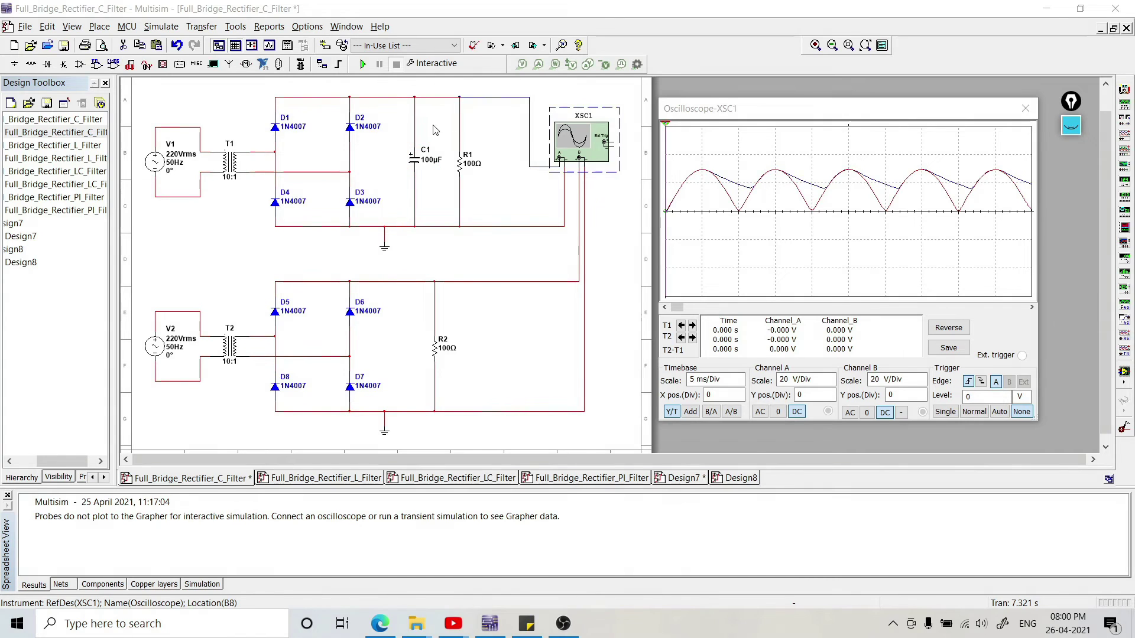
double_click(414, 166)
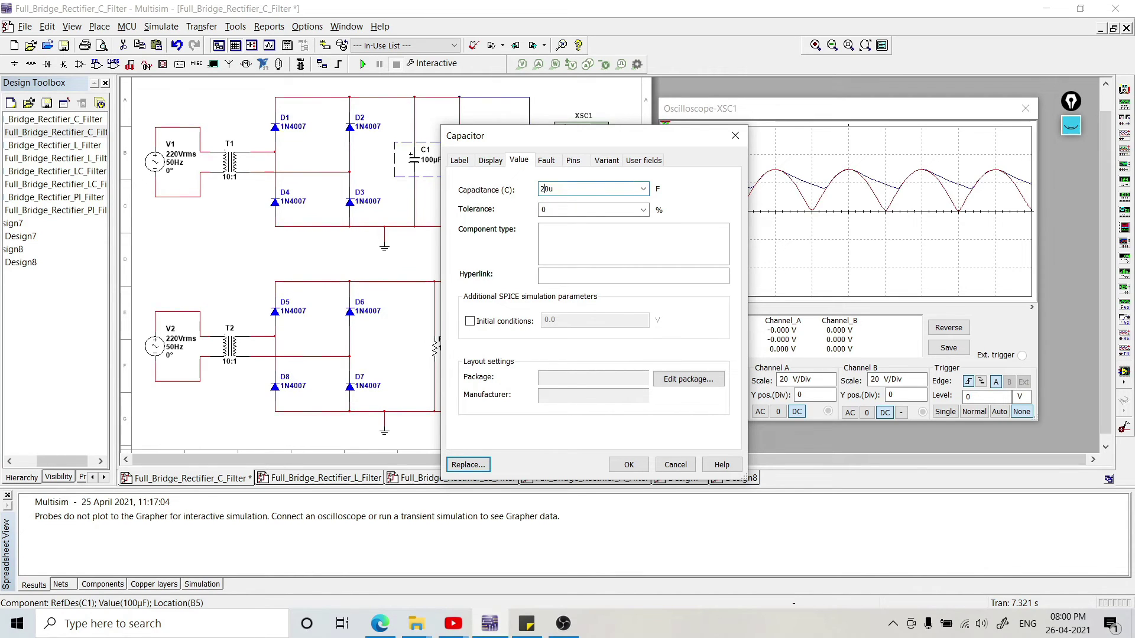
text(5)
click(640, 463)
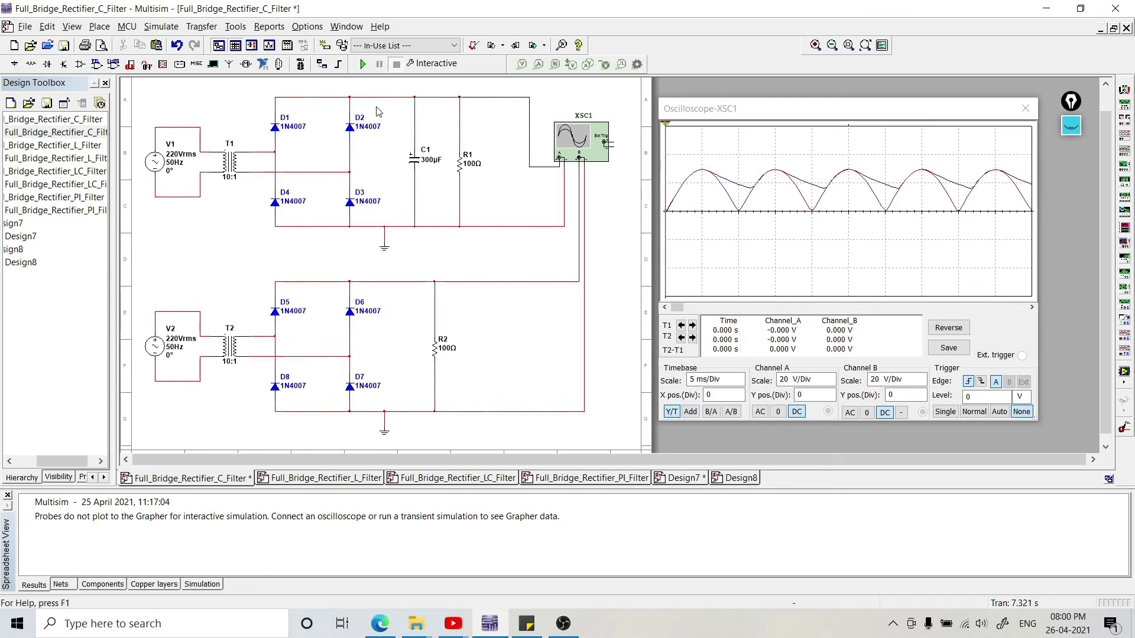
Run the simulation briefly with the 300 µF capacitor, stop it, and bring the oscilloscope display back to the start of the traces.
click(362, 65)
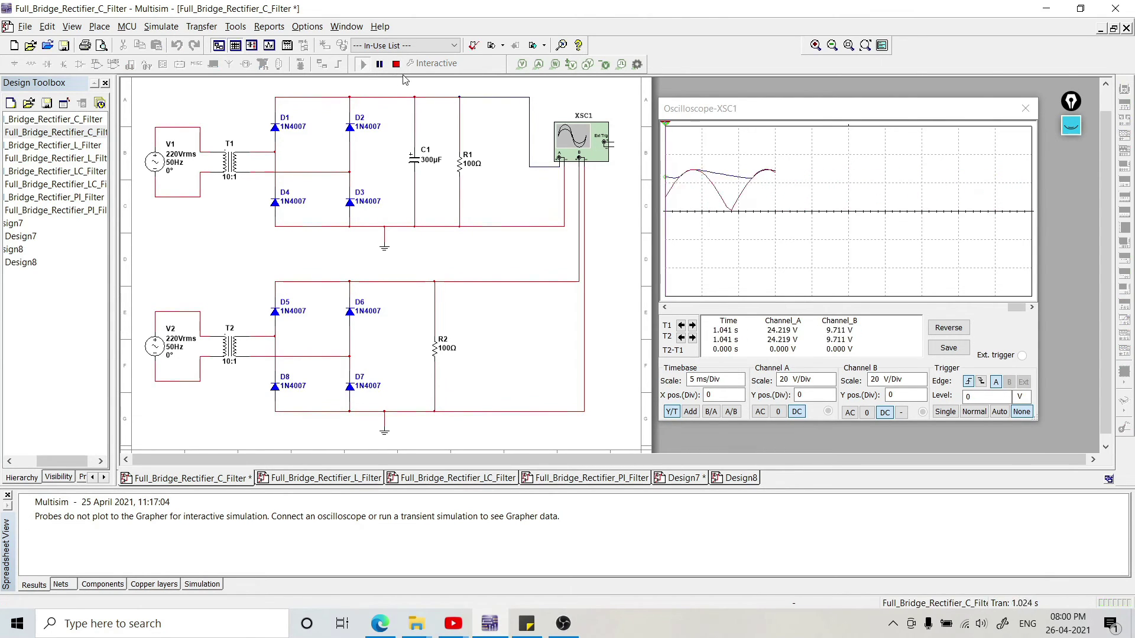
click(398, 67)
mouse_move(1016, 312)
mouse_down()
mouse_move(848, 308)
mouse_move(648, 333)
mouse_up()
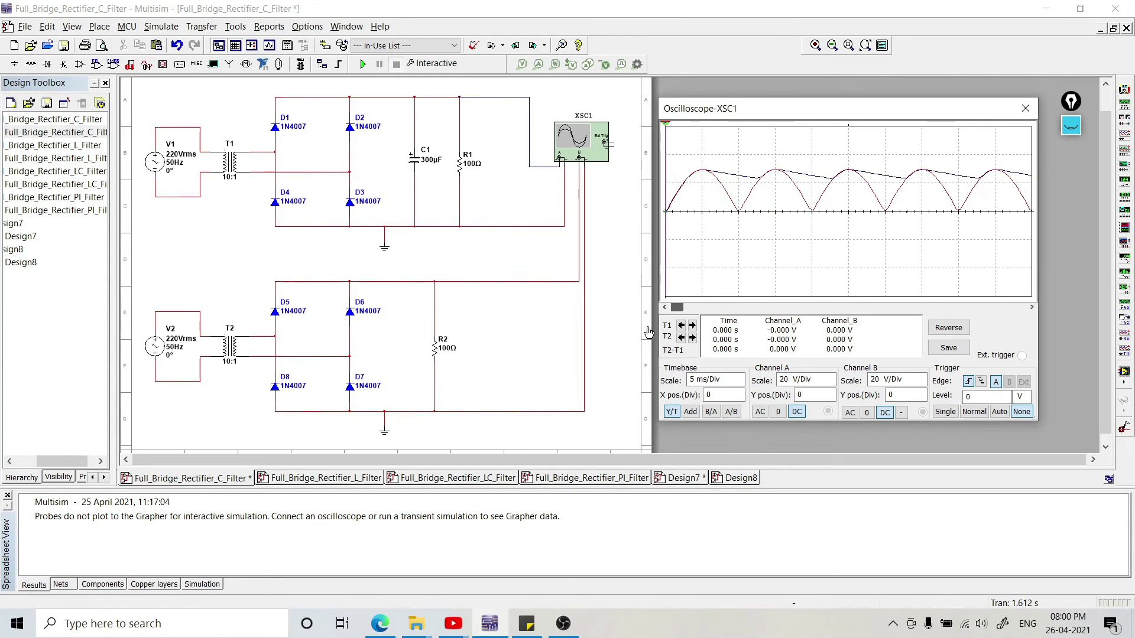
Restore the annotations, mark the earlier ripple height in pink below the second peak, and mark the 300 µF trace's first minimum in black.
click(1070, 126)
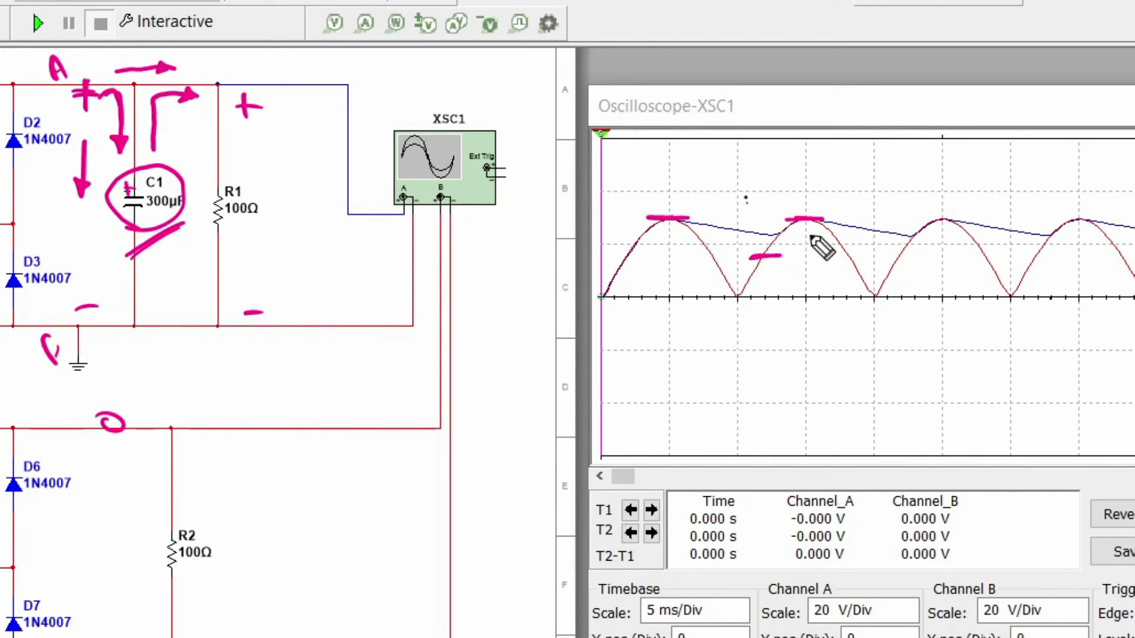
mouse_move(807, 220)
mouse_down()
mouse_move(805, 256)
mouse_move(820, 255)
mouse_up()
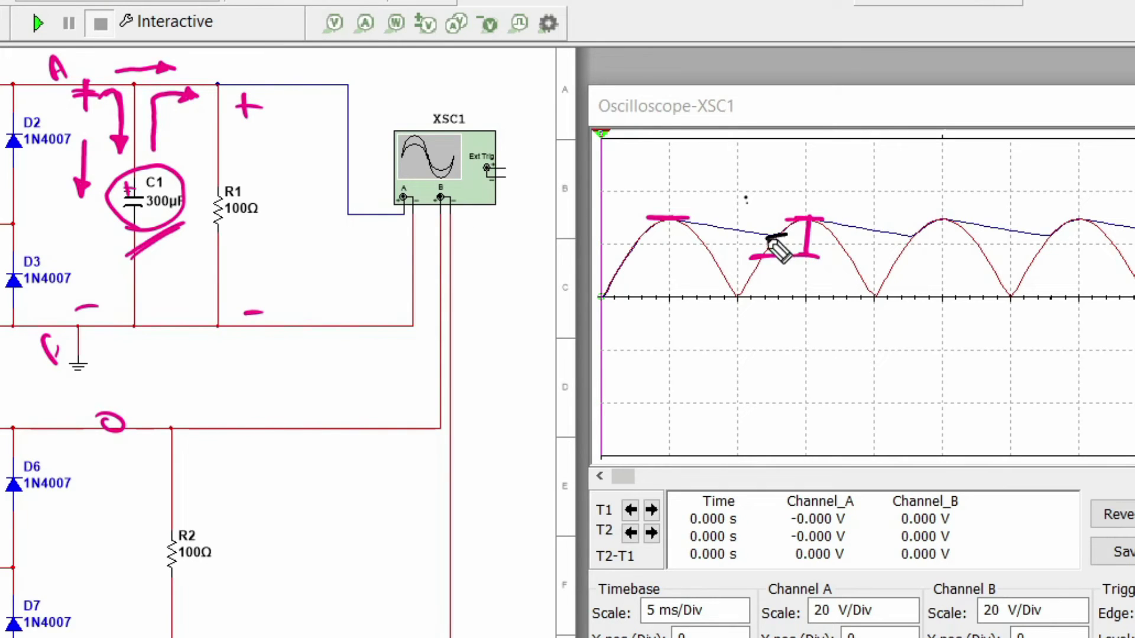
mouse_move(775, 235)
mouse_down()
mouse_move(756, 238)
mouse_move(749, 218)
mouse_move(781, 216)
mouse_move(744, 235)
mouse_up()
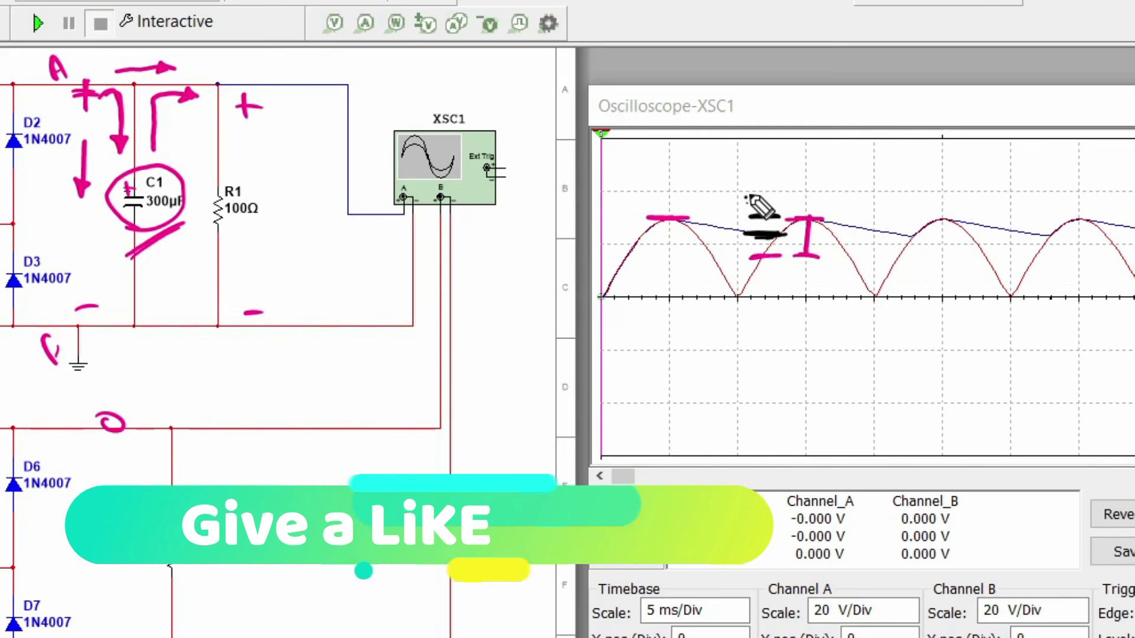
click(758, 189)
click(762, 217)
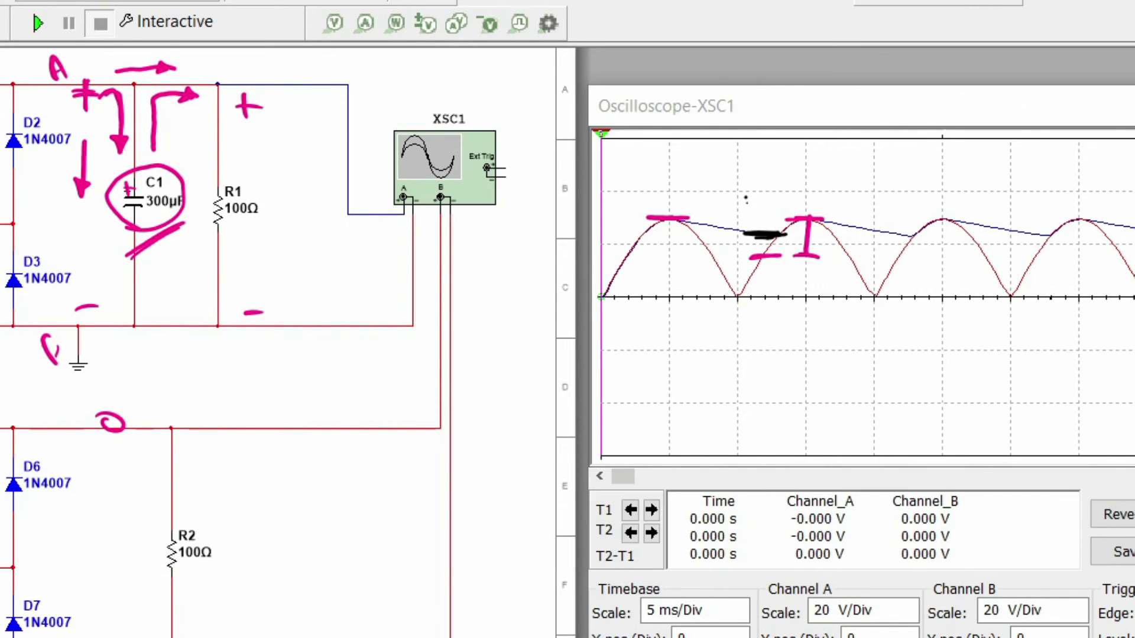
Hide the annotations again and set C1's capacitance to 30 µF.
key(Escape)
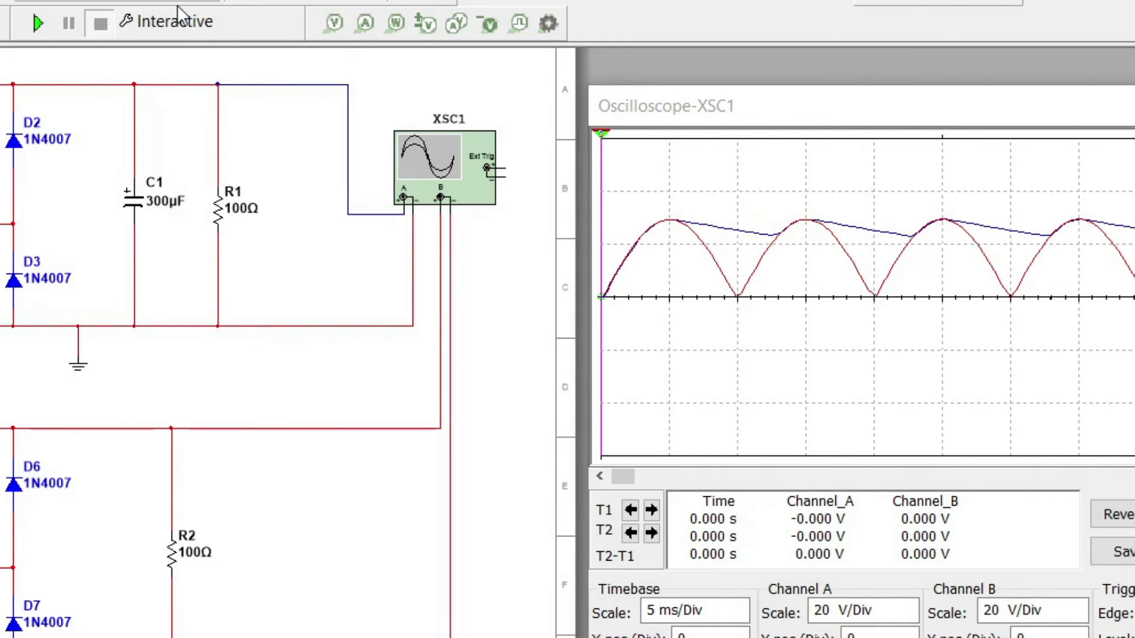
double_click(140, 208)
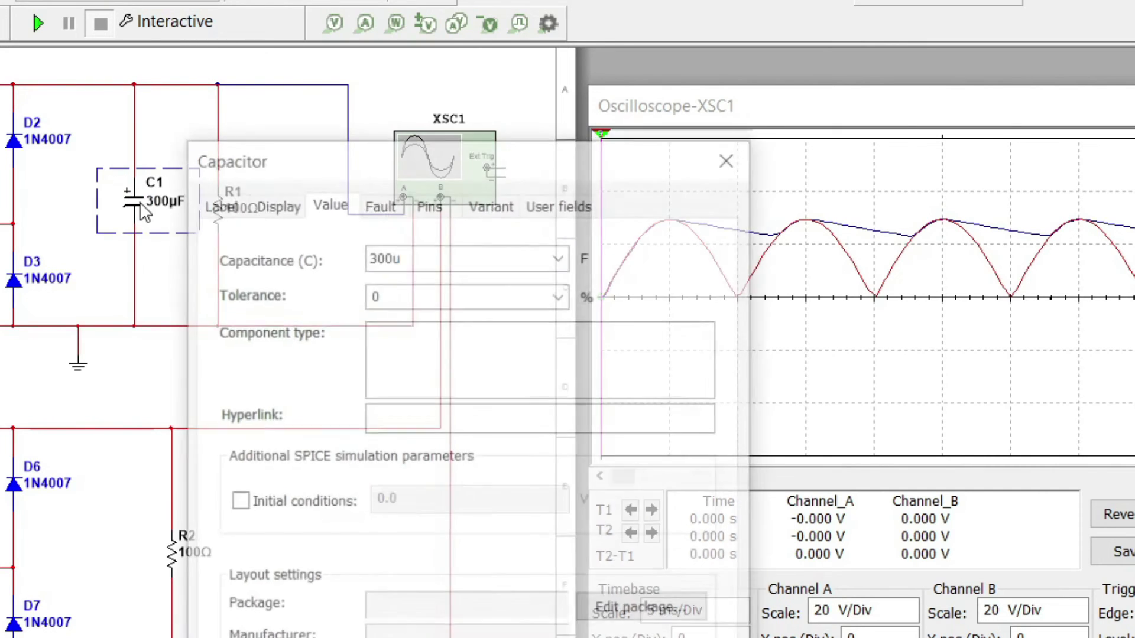
click(377, 295)
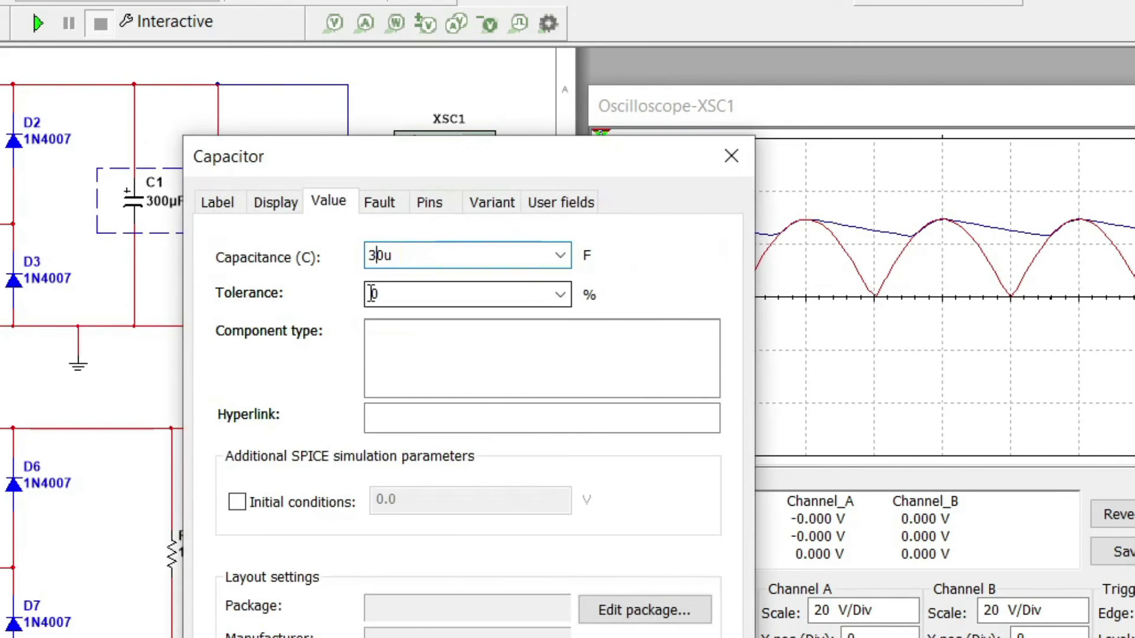
key(Return)
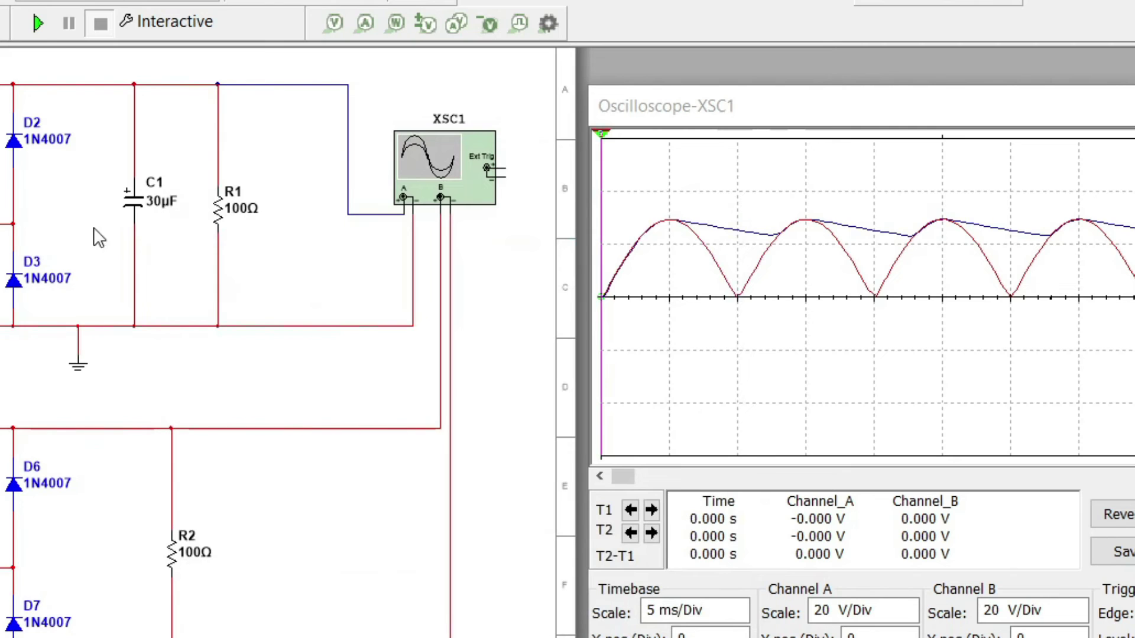
Run and stop the simulation with the 30 µF capacitor, and mark the first filtered minimum at the traces' start with a light blue line.
click(39, 25)
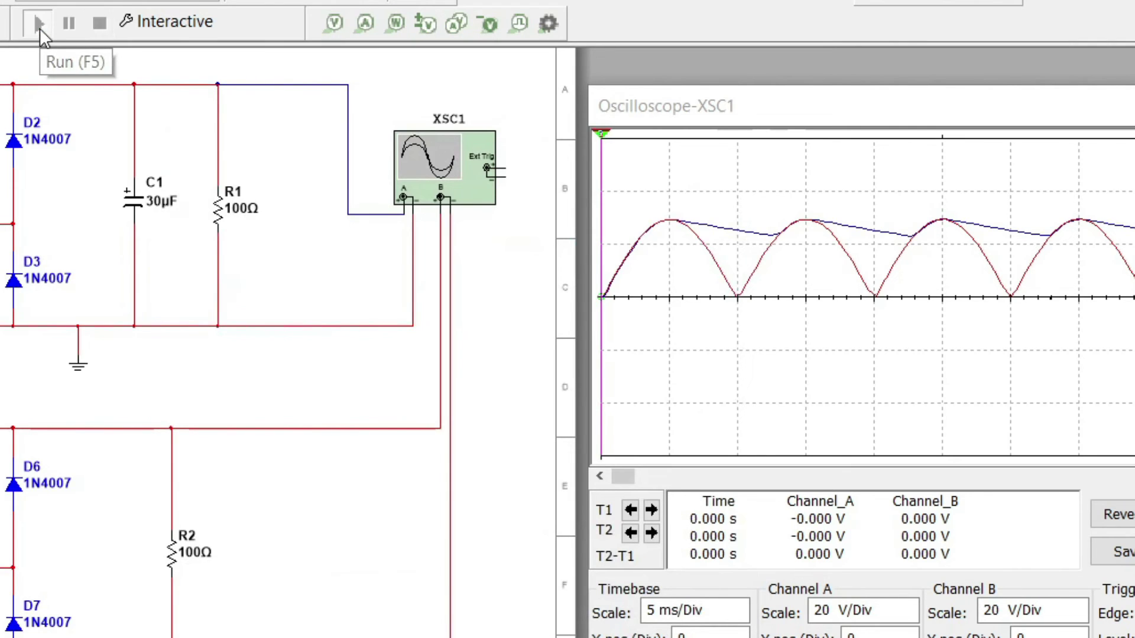
click(97, 26)
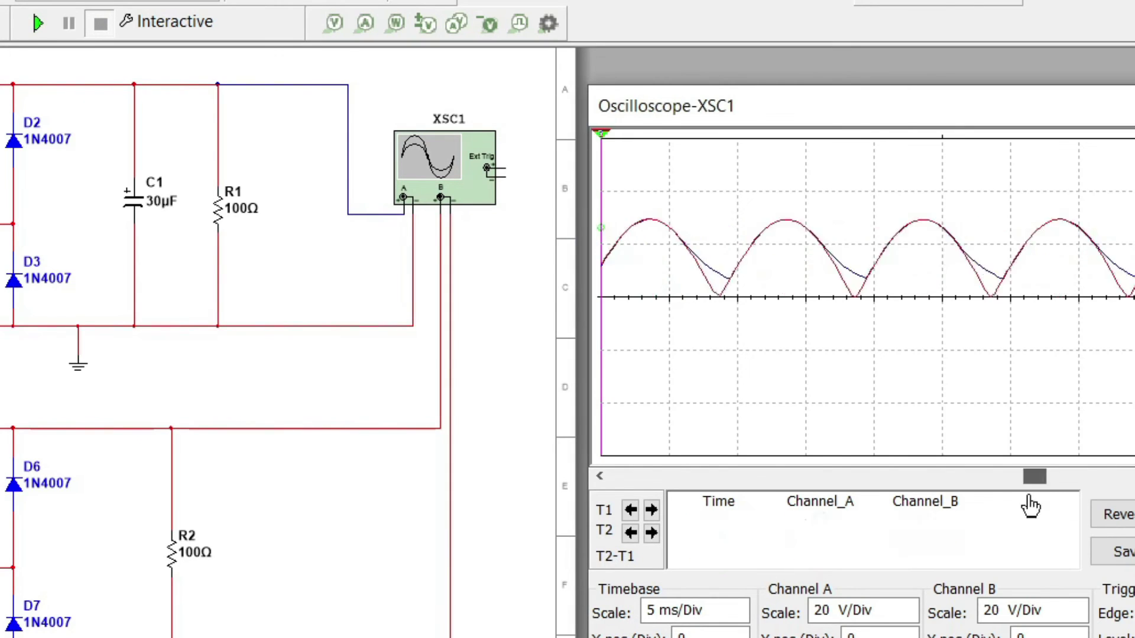
drag(1031, 477, 627, 478)
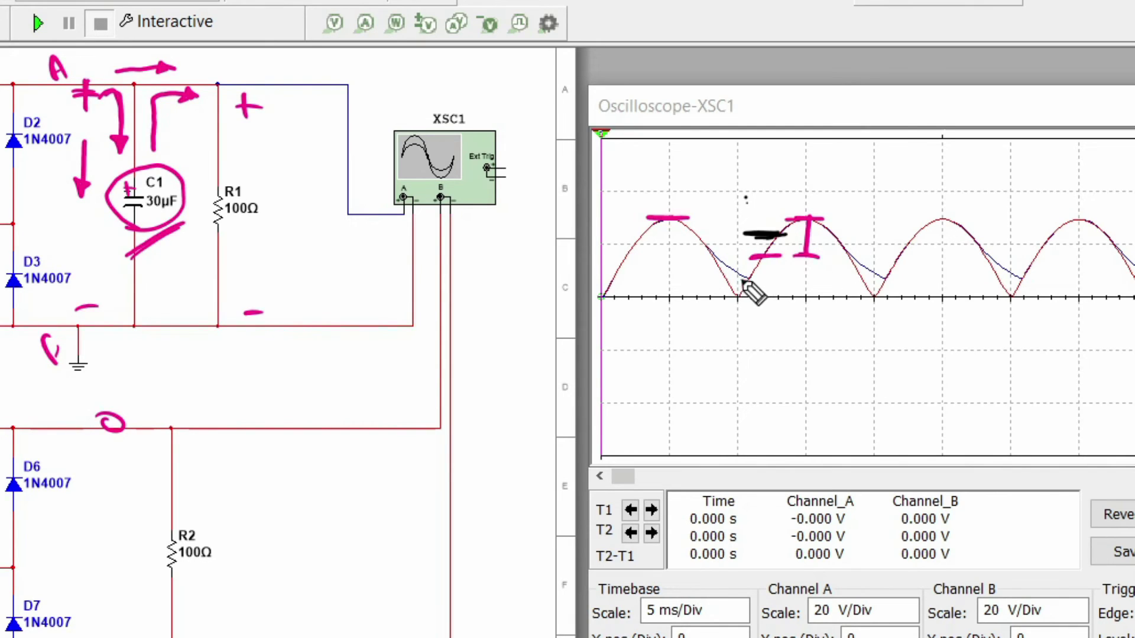
drag(740, 282, 791, 281)
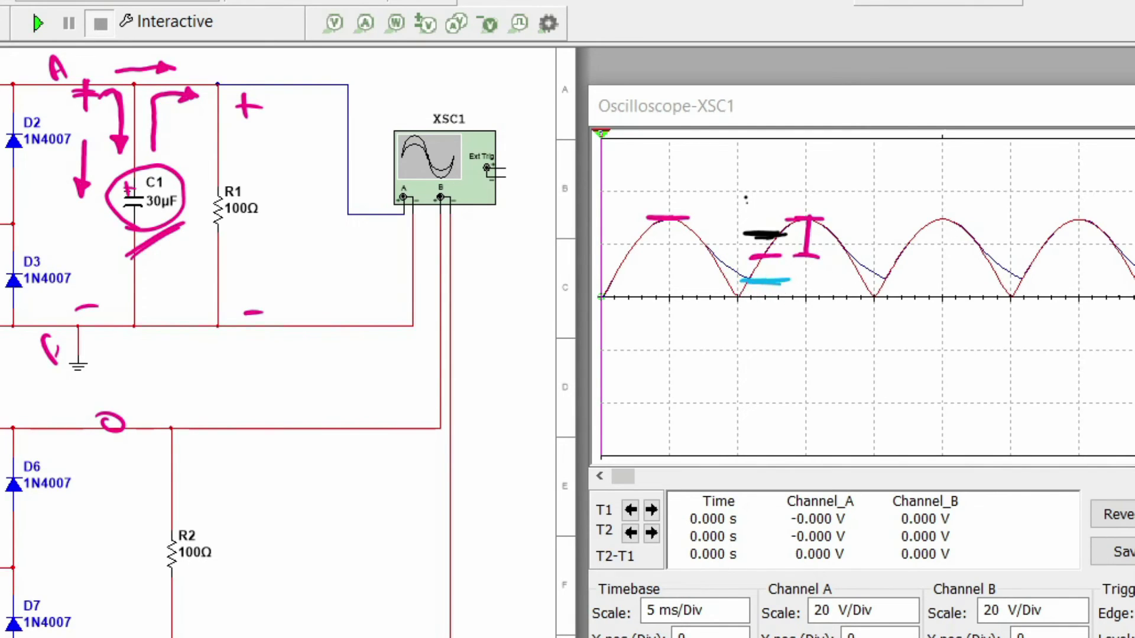